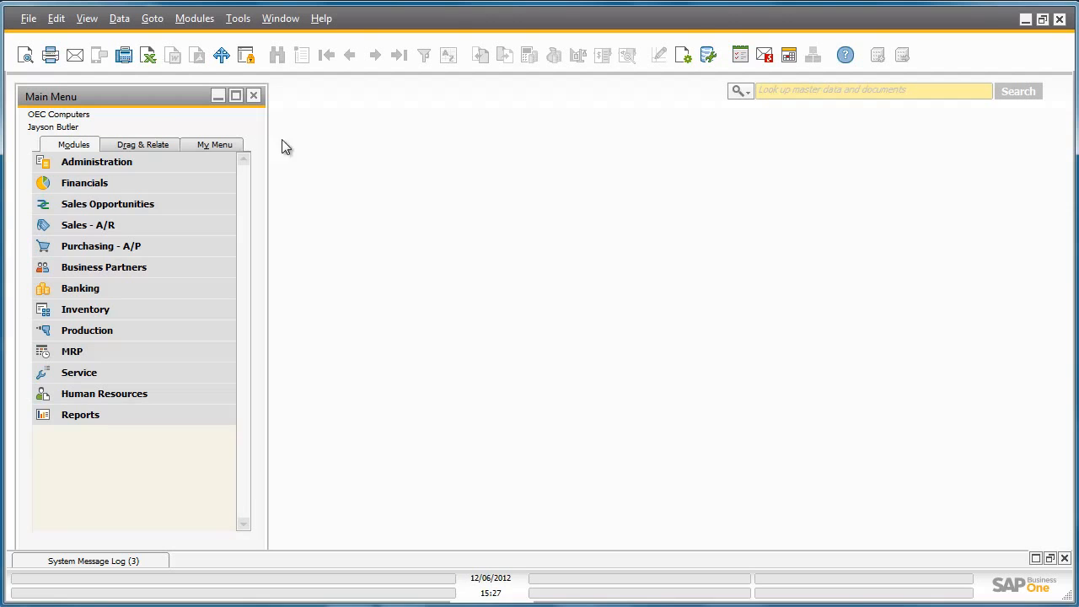
Step: Open the Inventory Cycles setup among the inventory setup options under Administration
{"action": "left_click", "coordinate": [217, 160]}
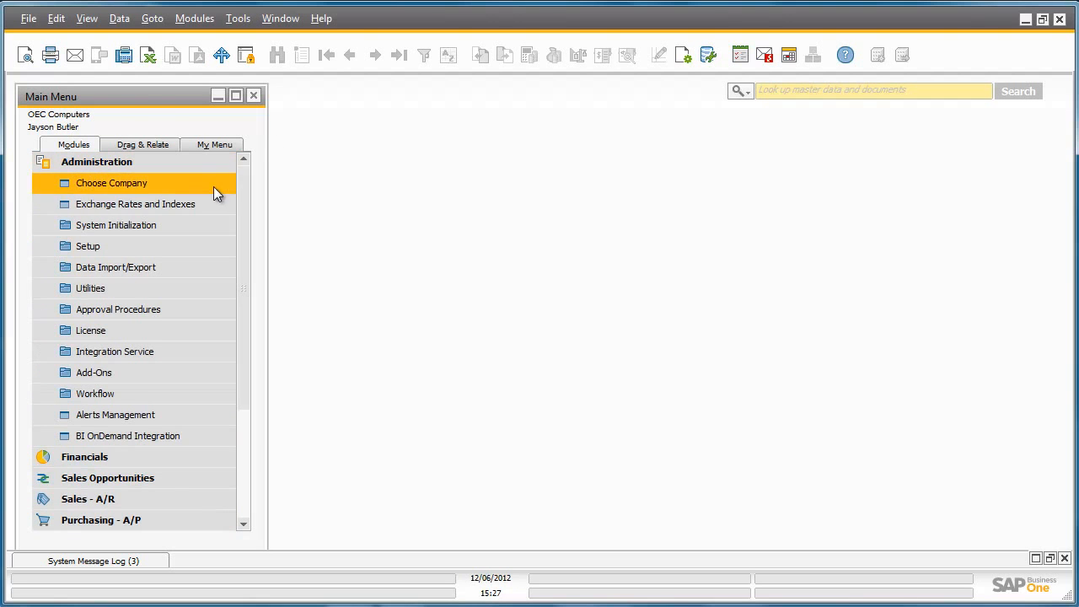
{"action": "left_click", "coordinate": [203, 246]}
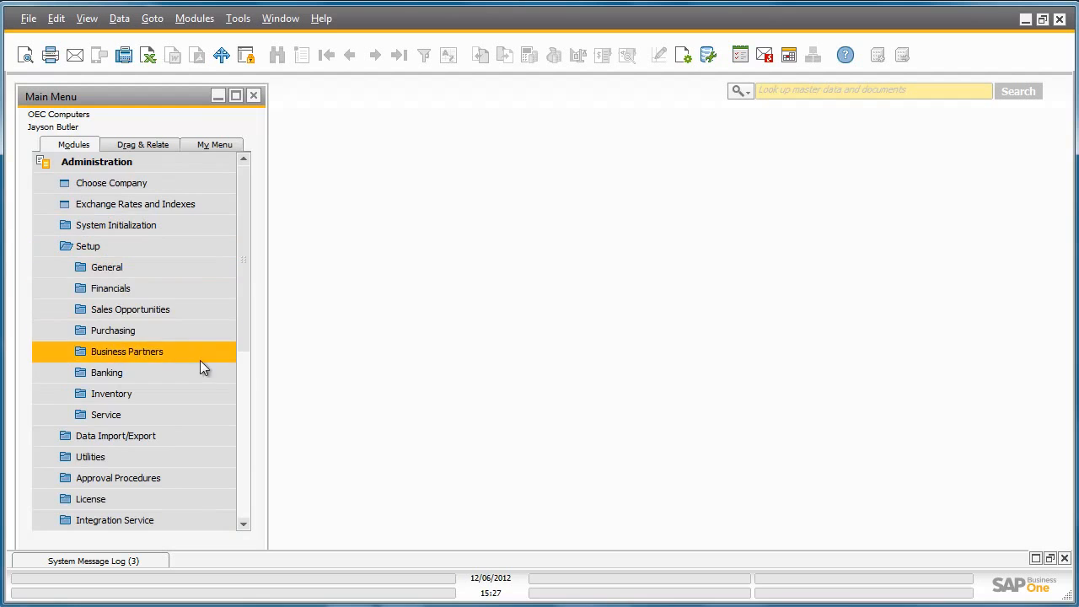
{"action": "left_click", "coordinate": [193, 393]}
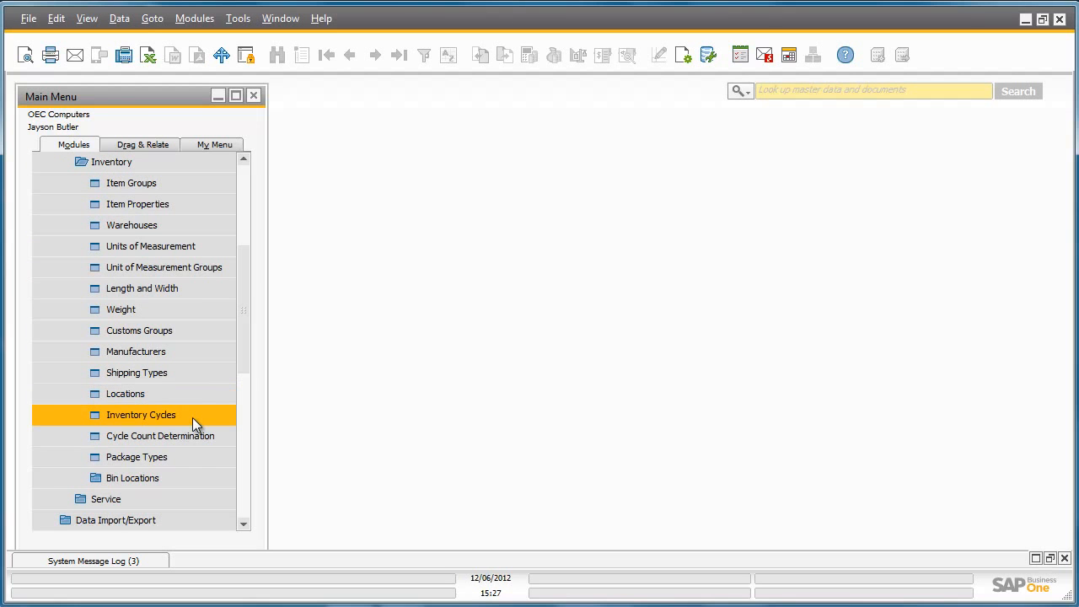
{"action": "left_click", "coordinate": [192, 416]}
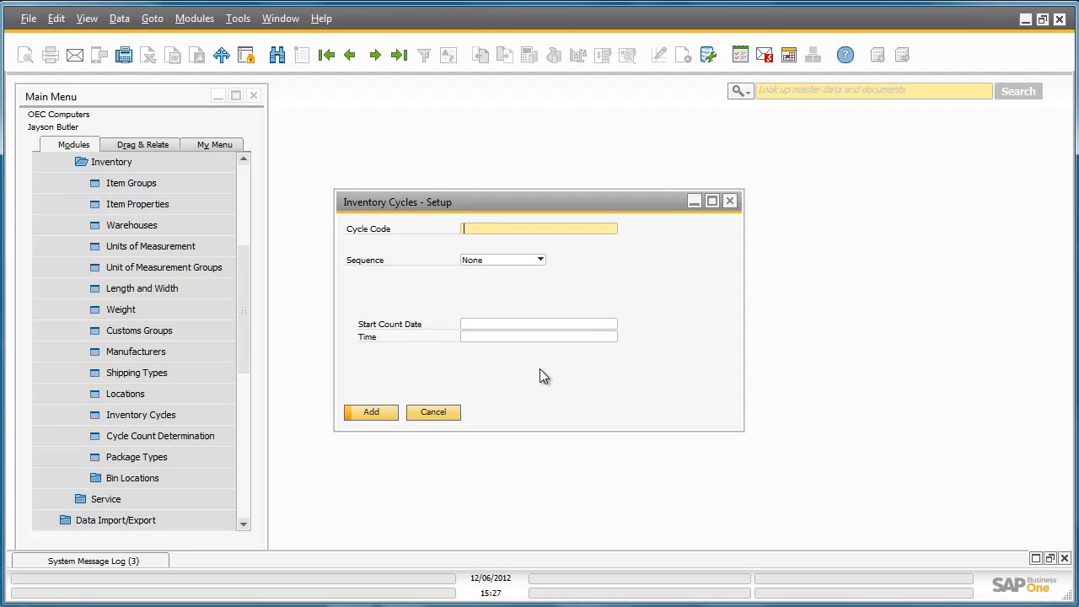
Step: Add an inventory cycle with the code Annual Inventory and an Annually sequence
{"action": "type", "text": "Annual Inventory"}
{"action": "left_click", "coordinate": [540, 258]}
{"action": "left_click", "coordinate": [534, 311]}
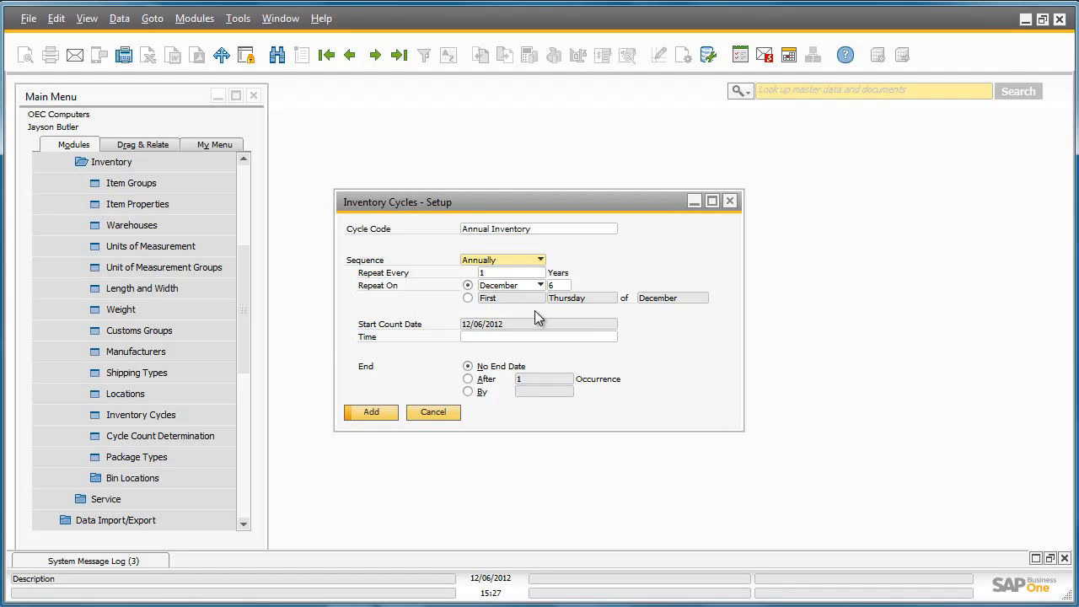
{"action": "left_click", "coordinate": [380, 412]}
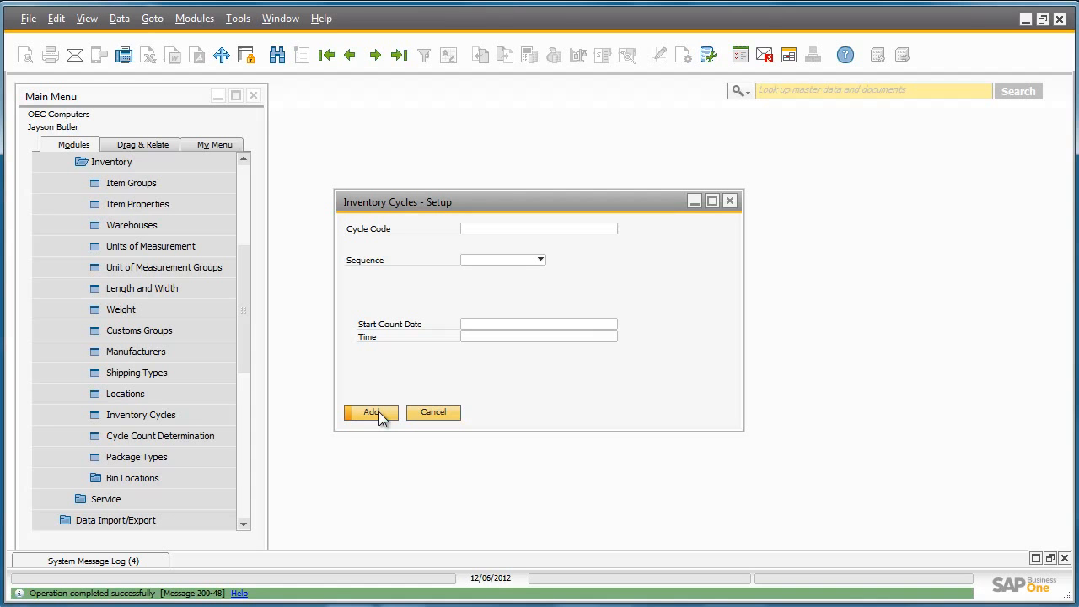
Step: In the cycle count determination for warehouse 01, assign Annual Inventory to the Rainbow Printers group and apply it to all existing items
{"action": "left_click", "coordinate": [227, 436]}
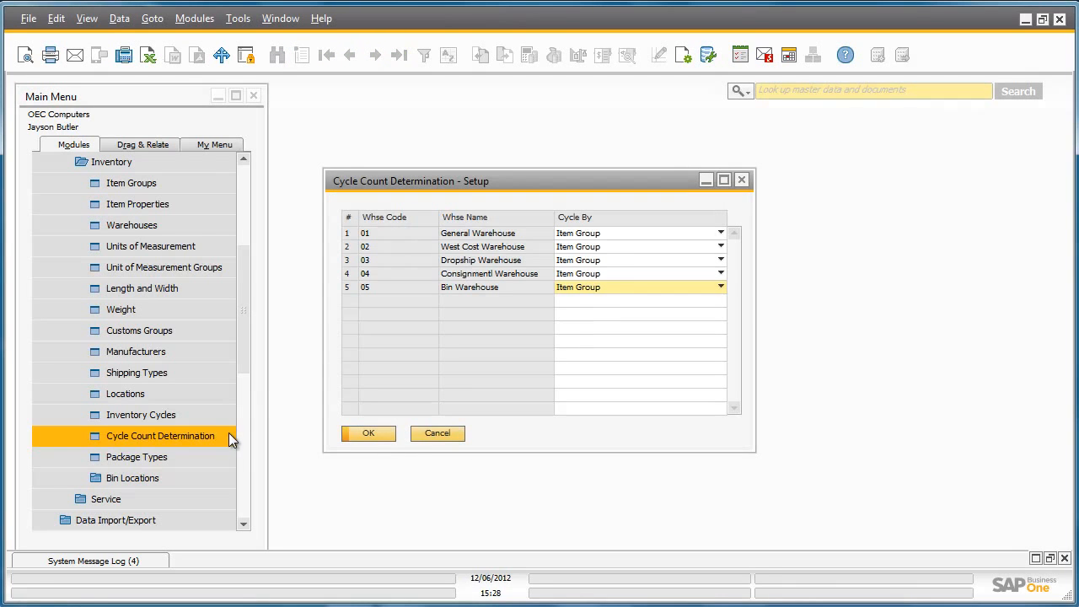
{"action": "double_click", "coordinate": [349, 239]}
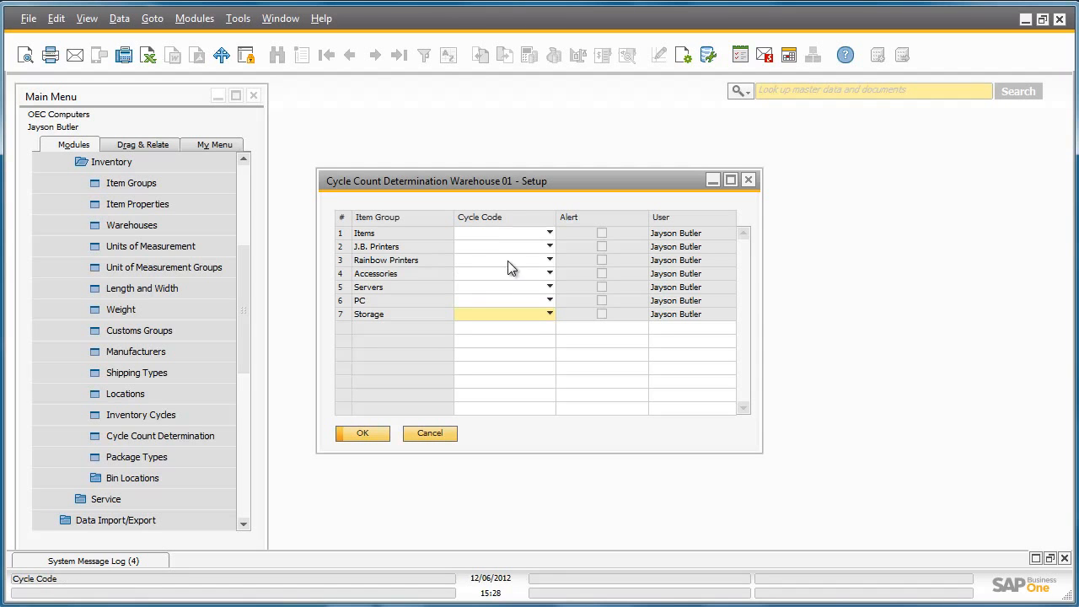
{"action": "left_click", "coordinate": [549, 260]}
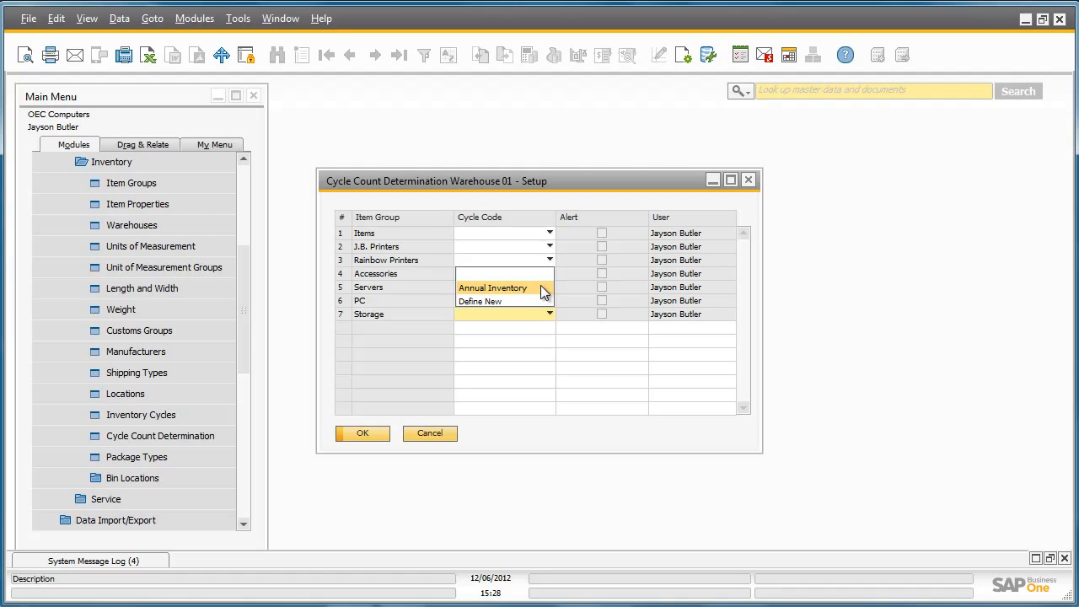
{"action": "left_click", "coordinate": [540, 288]}
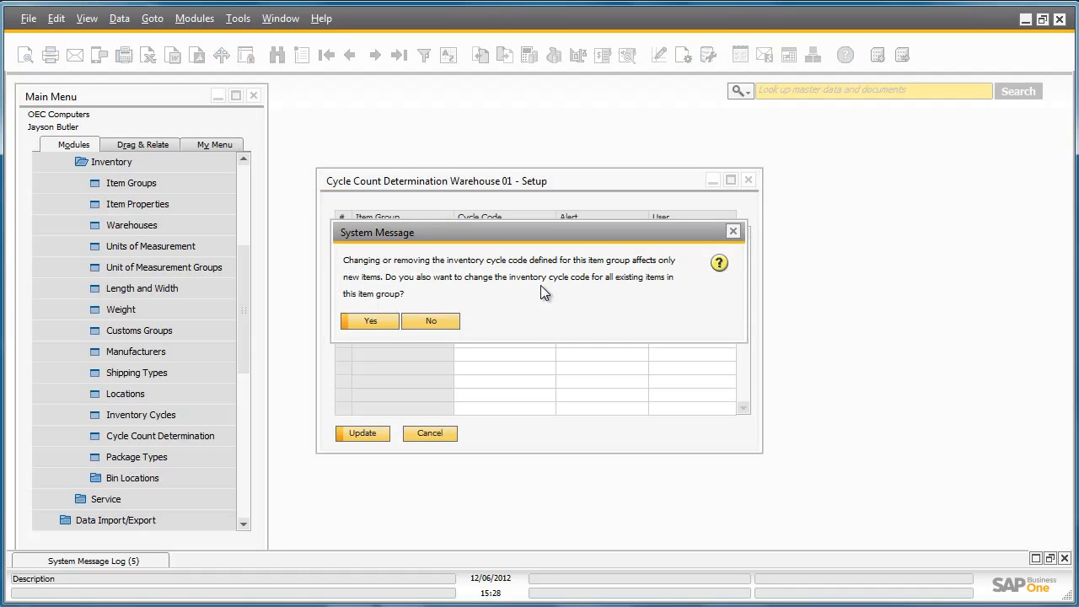
{"action": "left_click", "coordinate": [380, 320]}
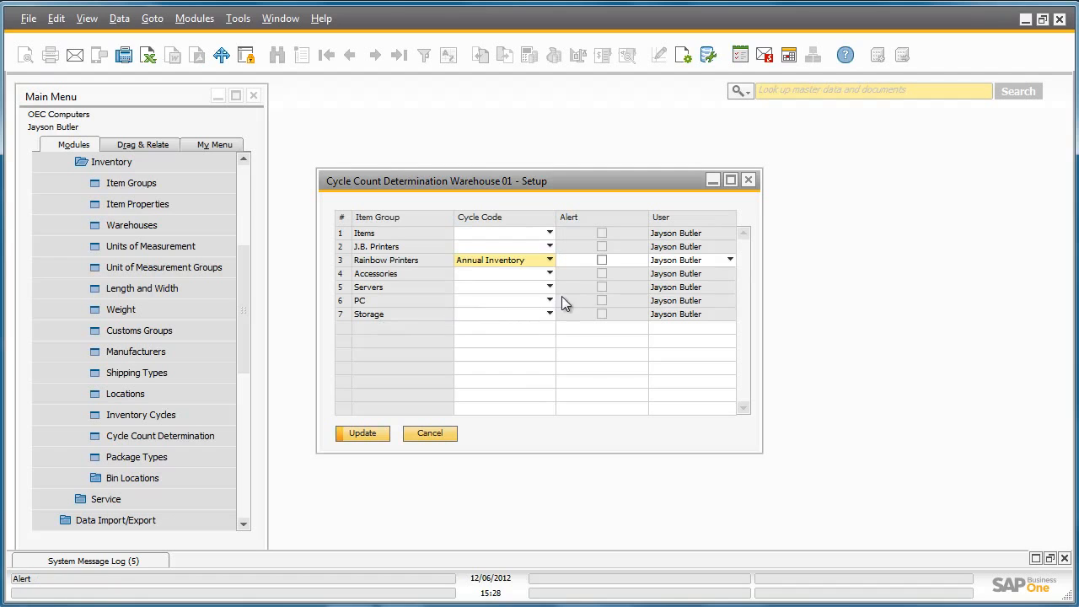
Step: Enable the alert for the Rainbow Printers group and save the cycle count determination
{"action": "left_click", "coordinate": [602, 261]}
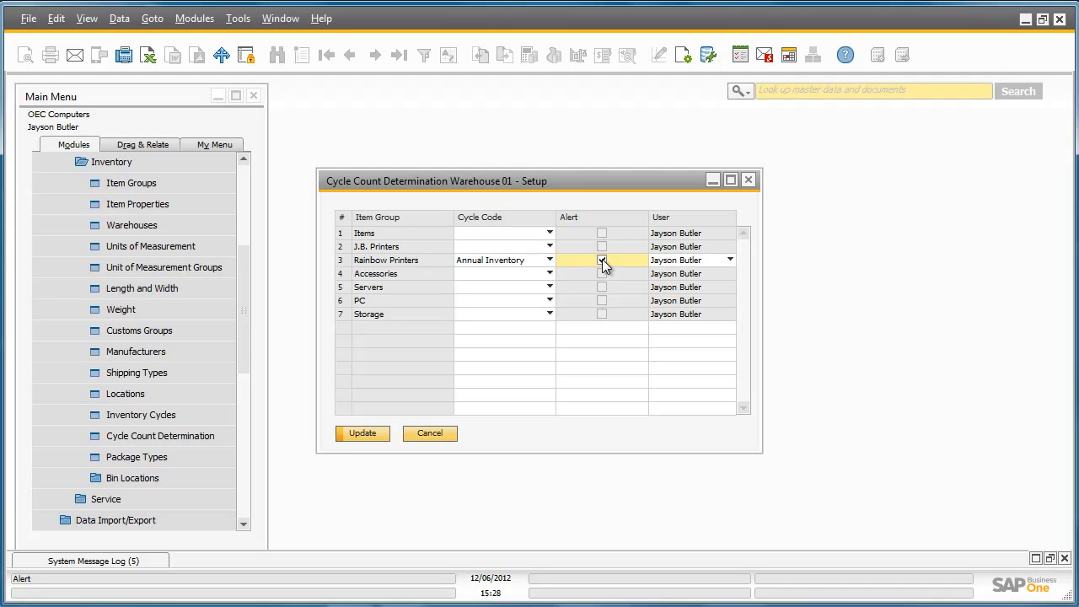
{"action": "left_click", "coordinate": [380, 434]}
{"action": "left_click", "coordinate": [379, 432]}
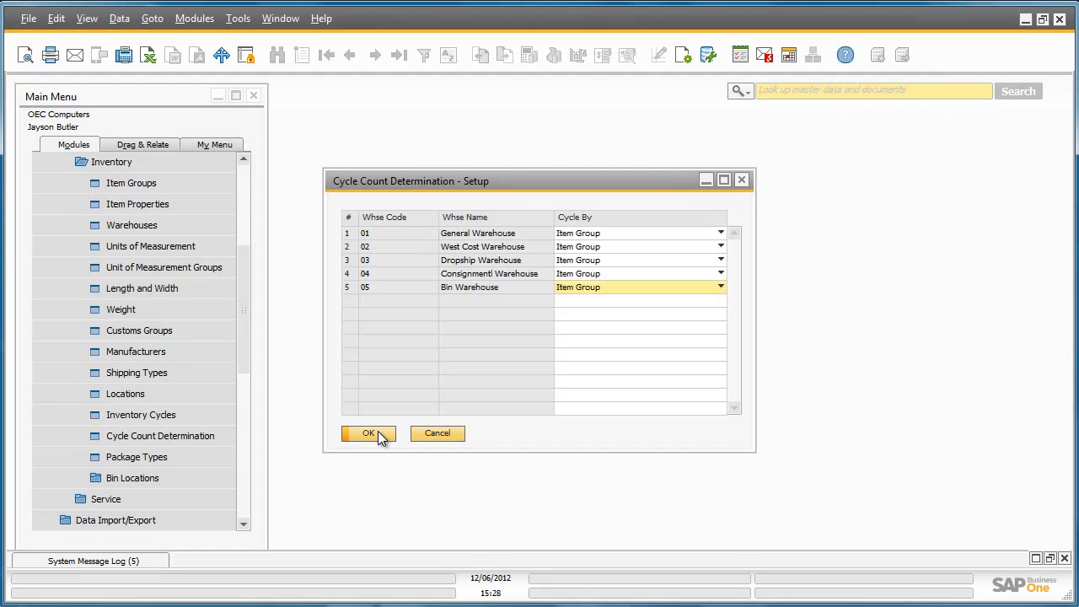
{"action": "left_click", "coordinate": [378, 431]}
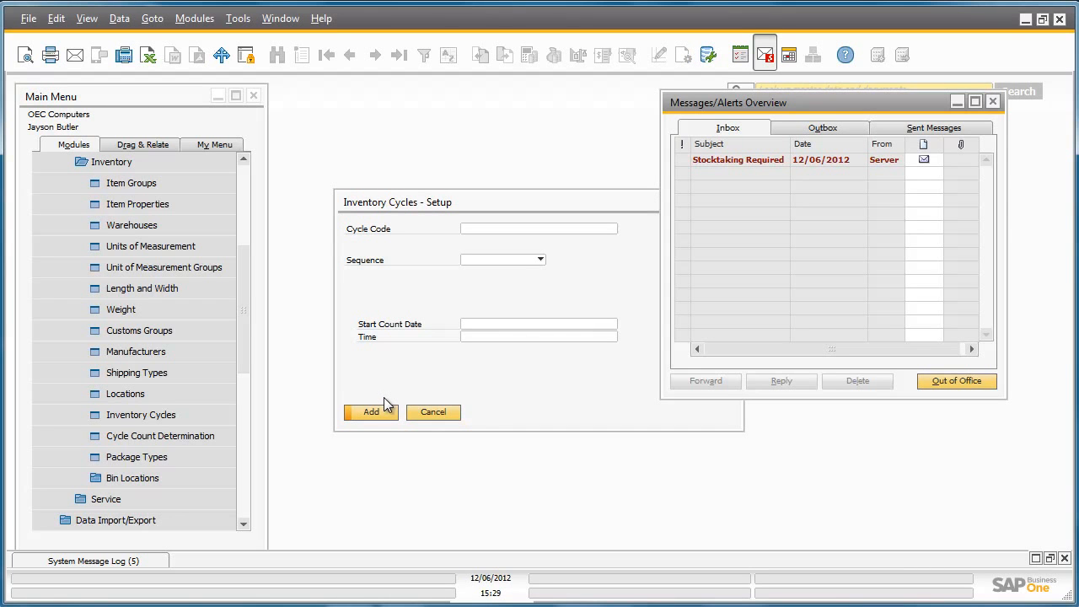
Step: From the Stocktaking Required alert, start an inventory counting for item A00006, Rainbow 1200 Laser Series, and maximize the document
{"action": "left_click", "coordinate": [748, 162]}
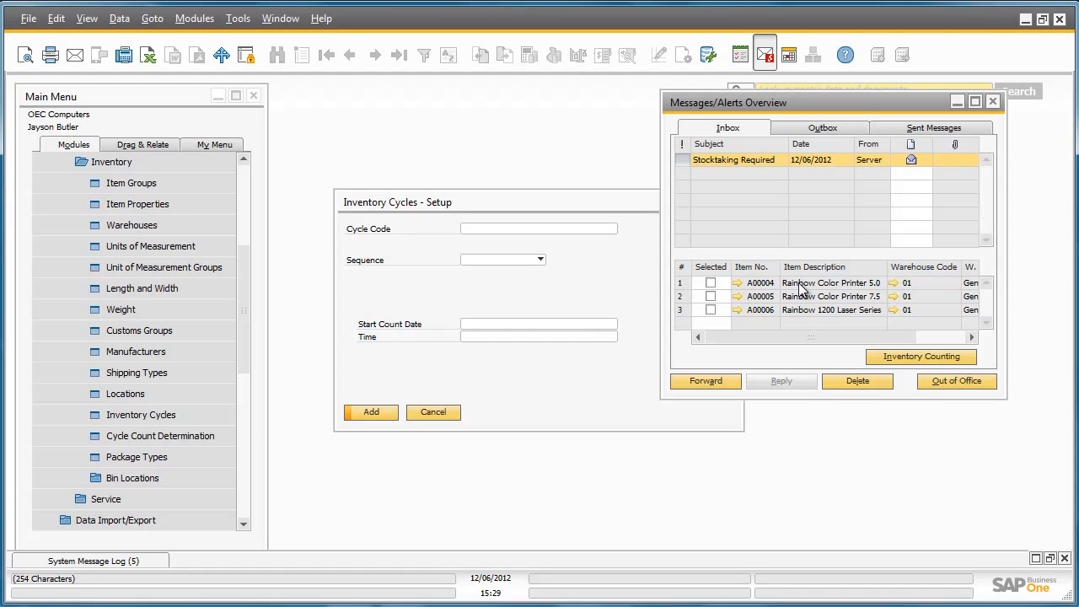
{"action": "left_click", "coordinate": [710, 310]}
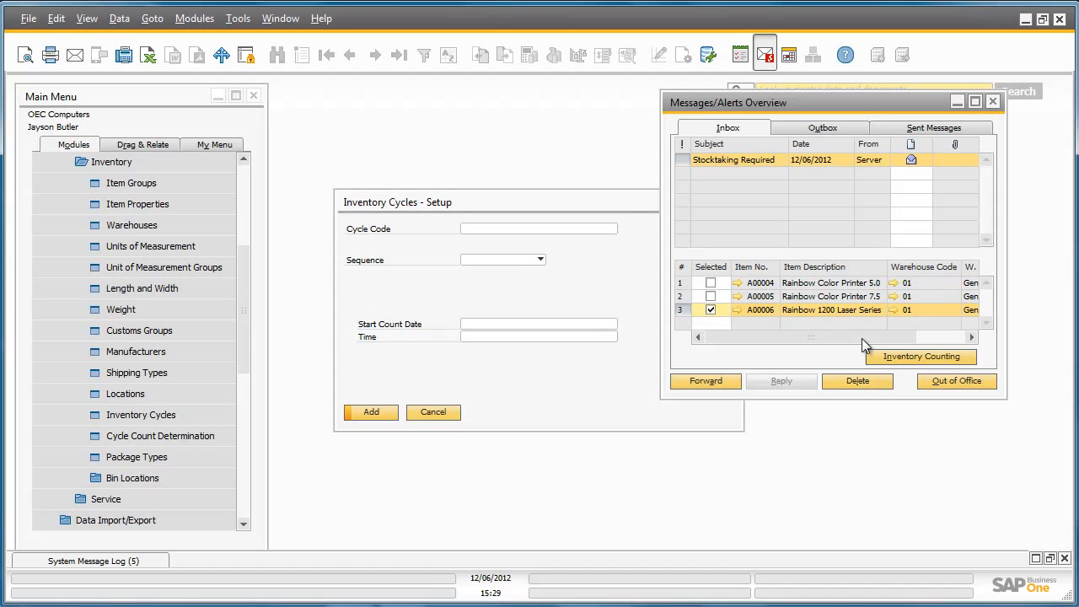
{"action": "left_click", "coordinate": [917, 354]}
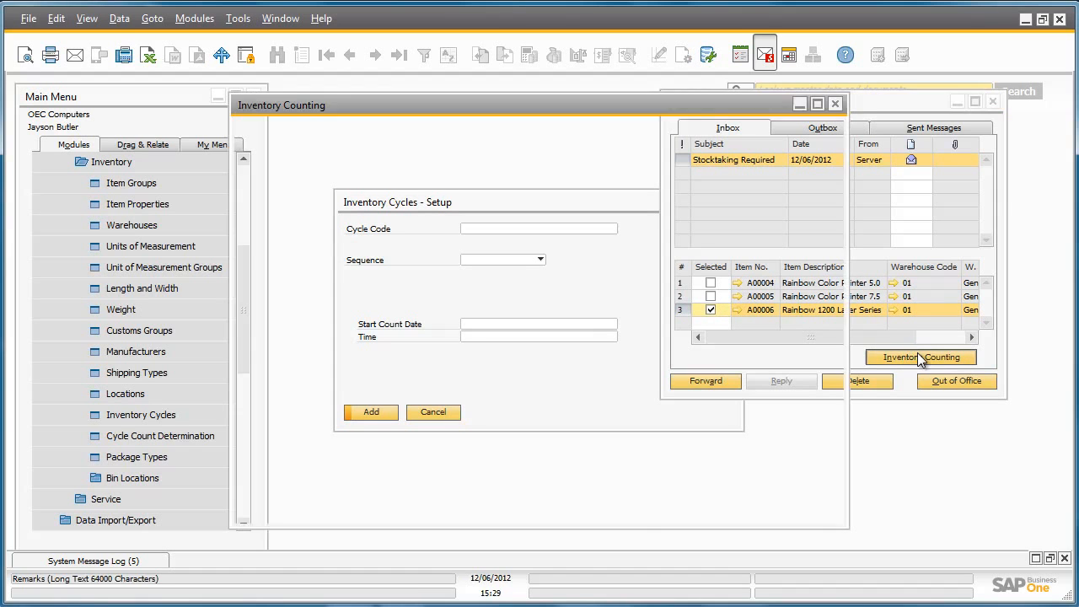
{"action": "left_click", "coordinate": [818, 104]}
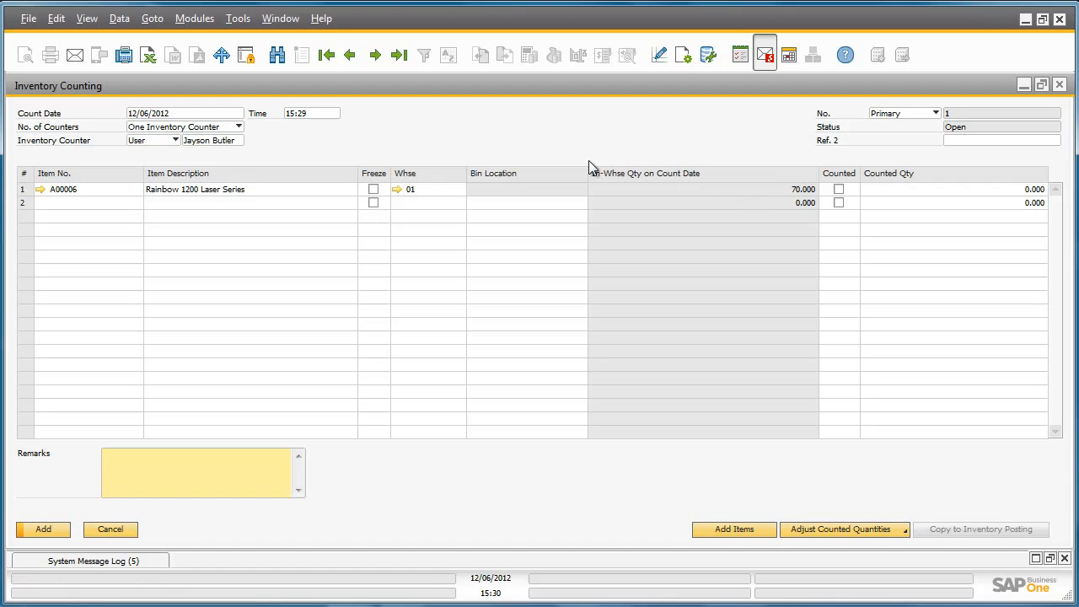
Step: Set the counting to Two Inventory Counters and choose the purchasing user with code fred as the second counter
{"action": "left_click", "coordinate": [239, 126]}
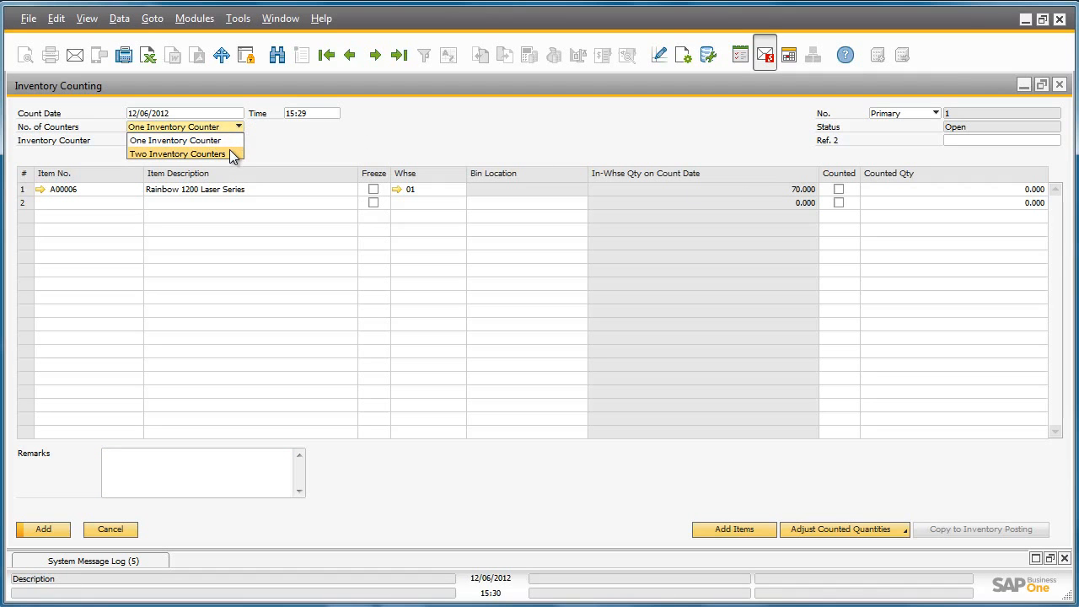
{"action": "left_click", "coordinate": [233, 154]}
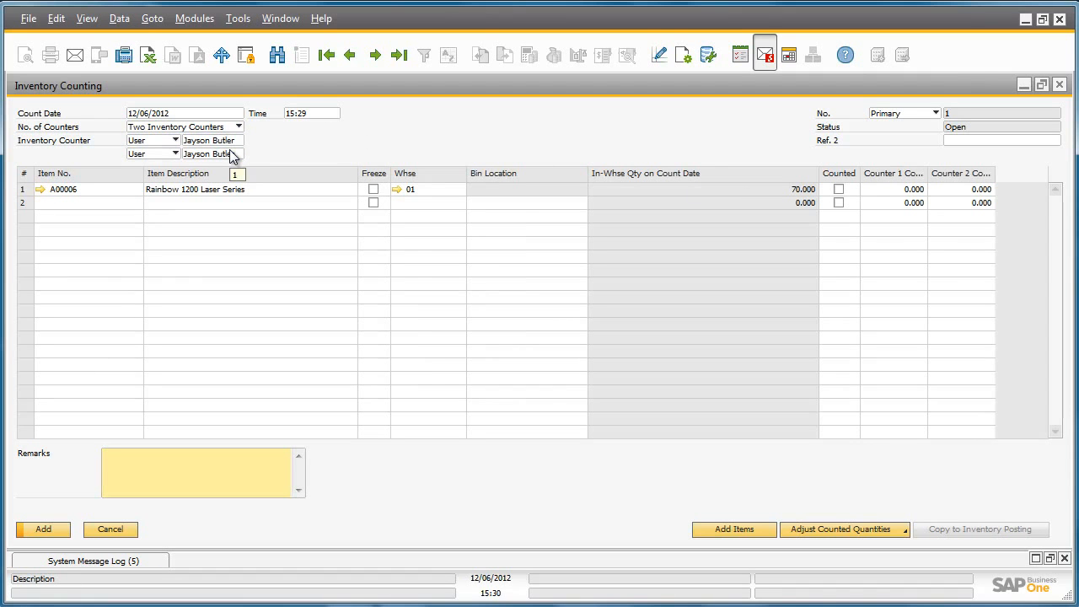
{"action": "left_click", "coordinate": [239, 154]}
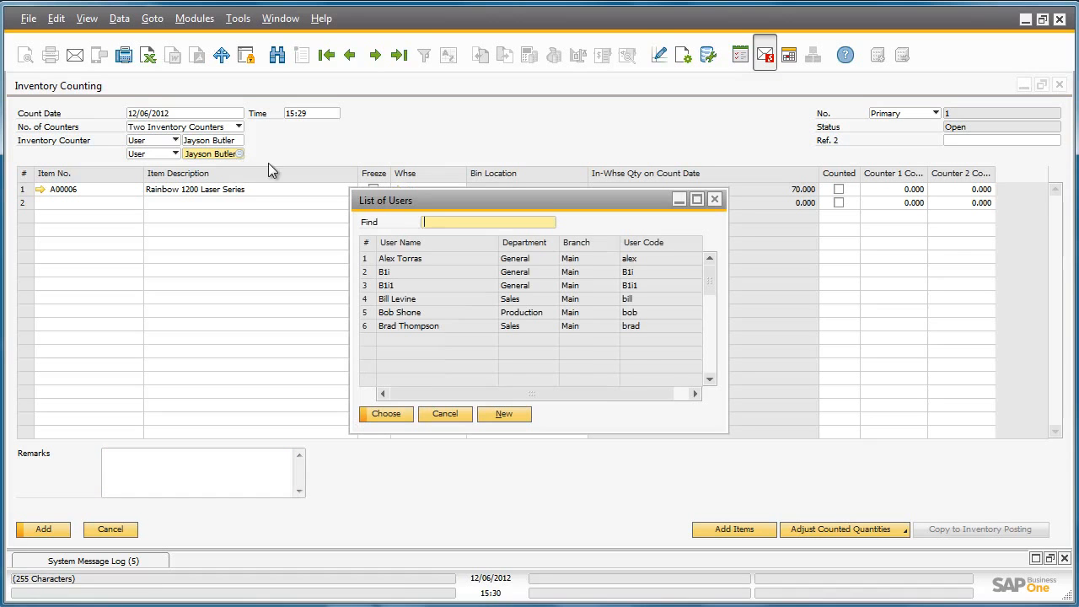
{"action": "type", "text": "Fred"}
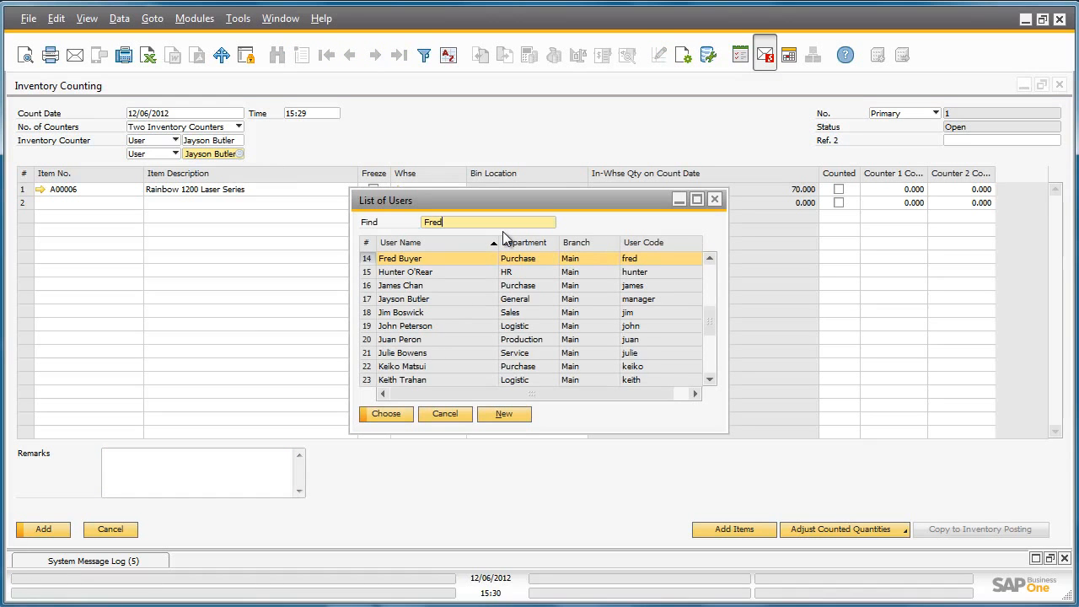
{"action": "left_click", "coordinate": [404, 412]}
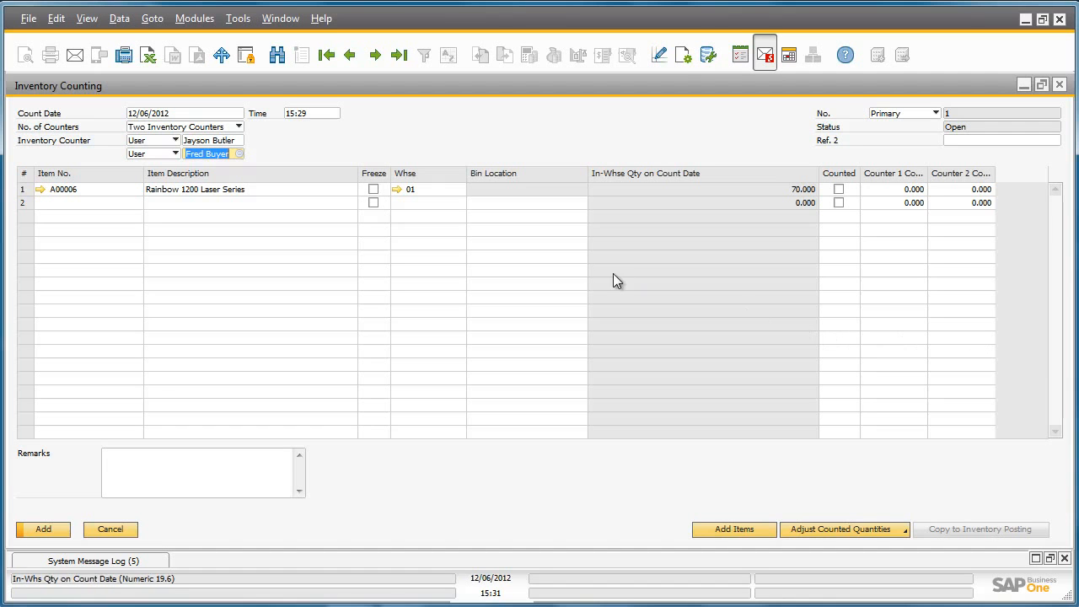
Step: Freeze item A00006 in warehouse 01 and add the inventory counting document
{"action": "left_click", "coordinate": [374, 191]}
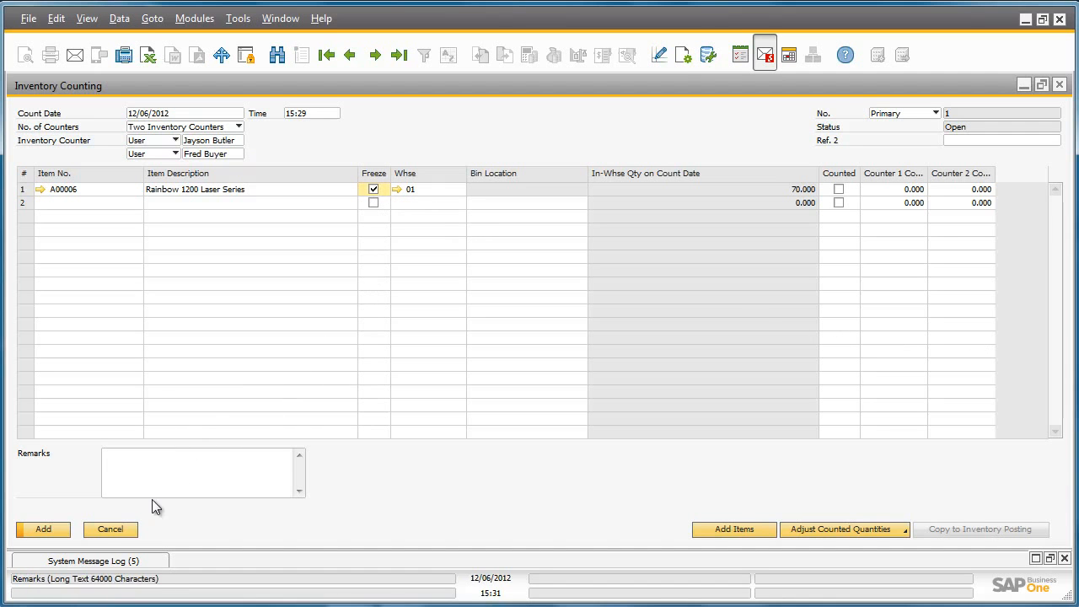
{"action": "left_click", "coordinate": [45, 529]}
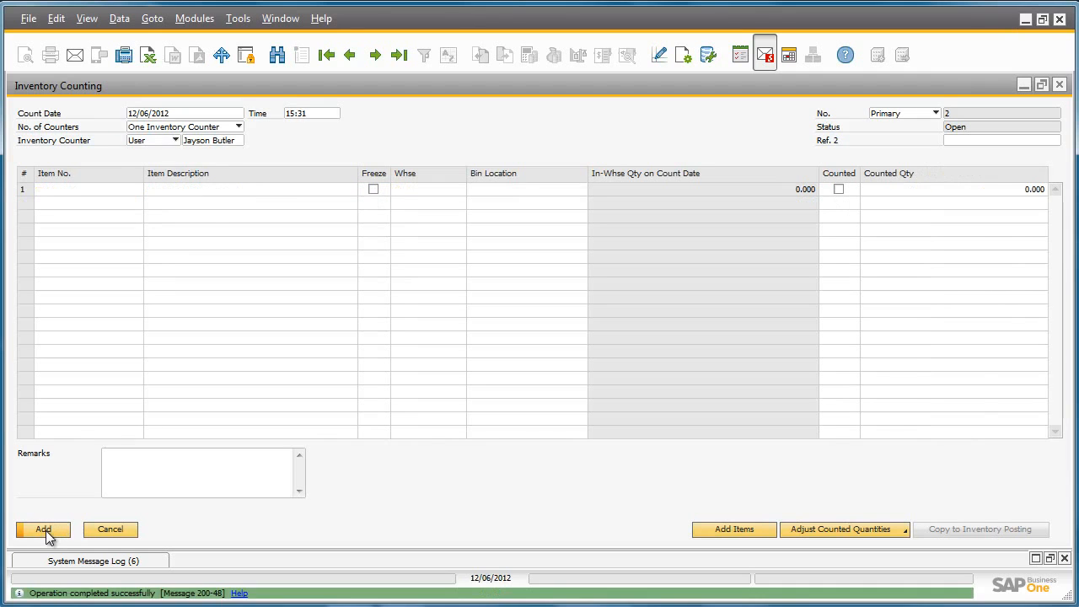
Step: Preview the last inventory counting's print layout with the in-warehouse quantity shown and both counters included, and close the report and document
{"action": "left_click", "coordinate": [400, 56]}
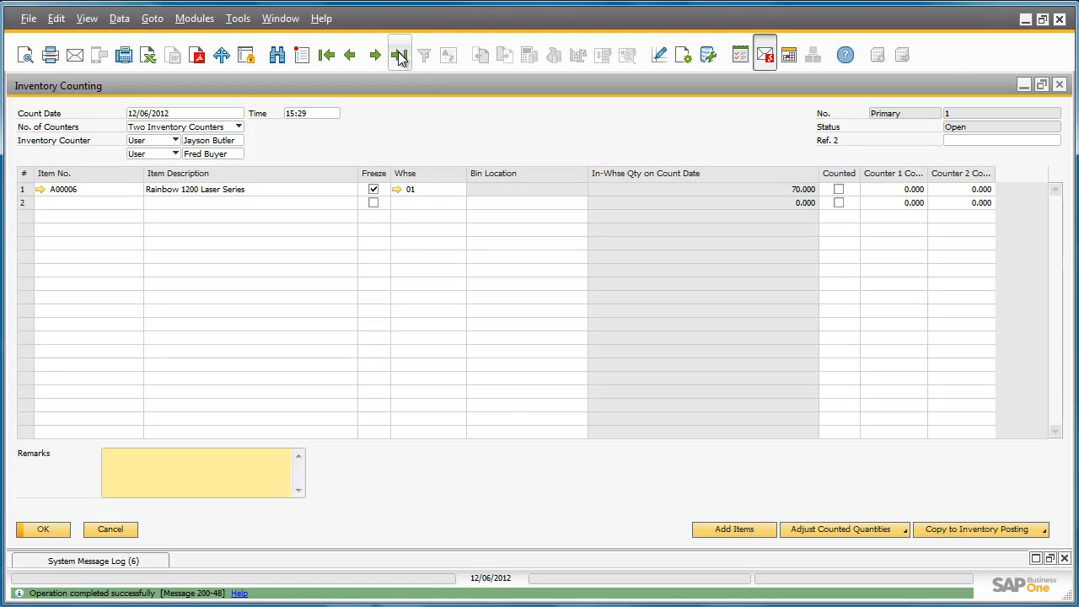
{"action": "left_click", "coordinate": [26, 56]}
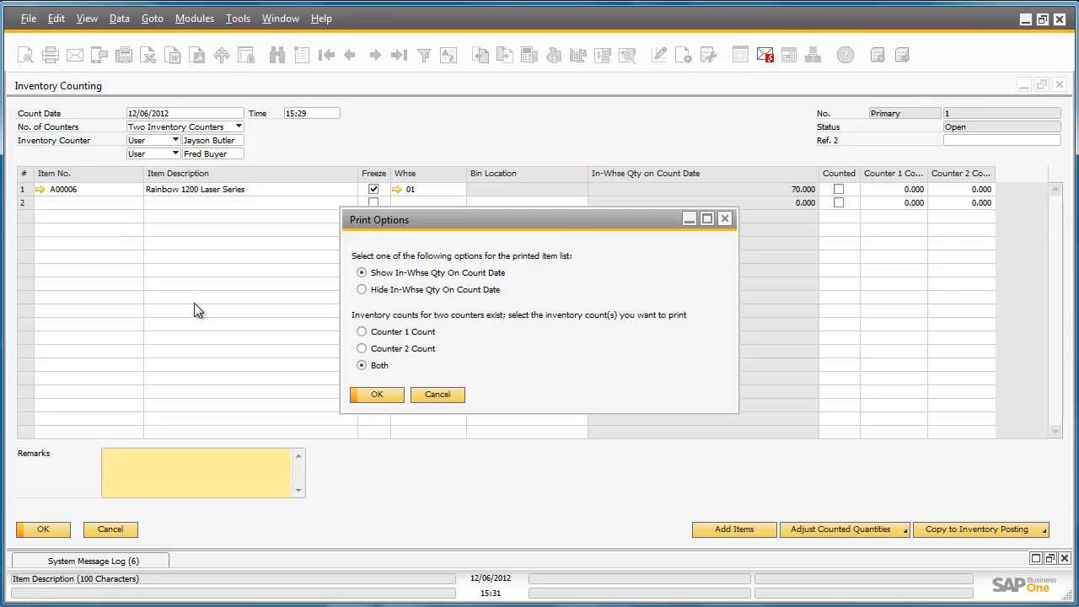
{"action": "left_click", "coordinate": [396, 399]}
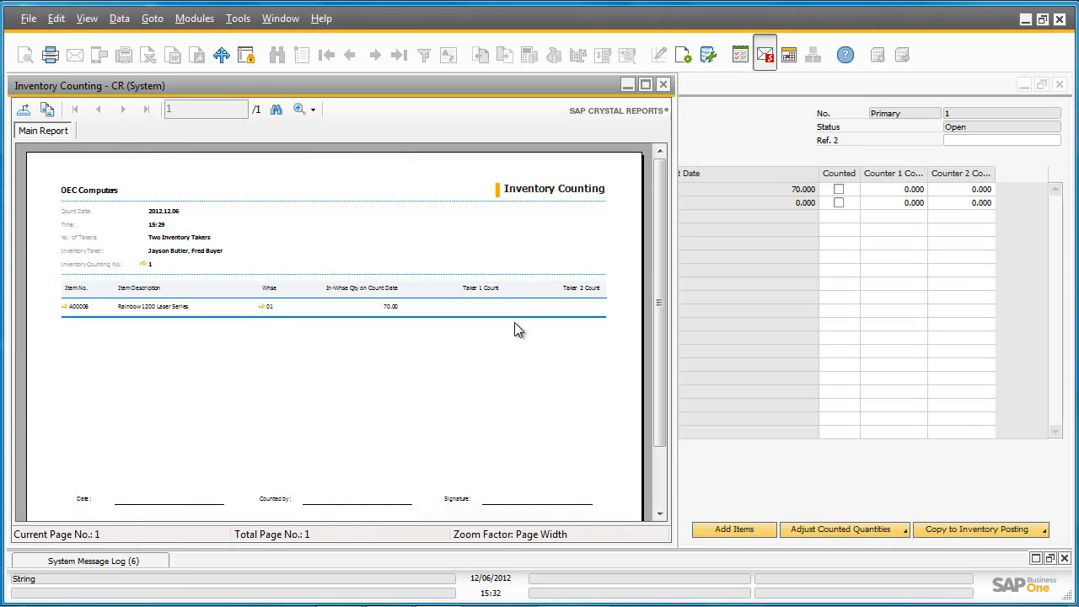
{"action": "mouse_move", "coordinate": [659, 269]}
{"action": "left_mouse_down"}
{"action": "mouse_move", "coordinate": [655, 355]}
{"action": "mouse_move", "coordinate": [662, 247]}
{"action": "left_mouse_up"}
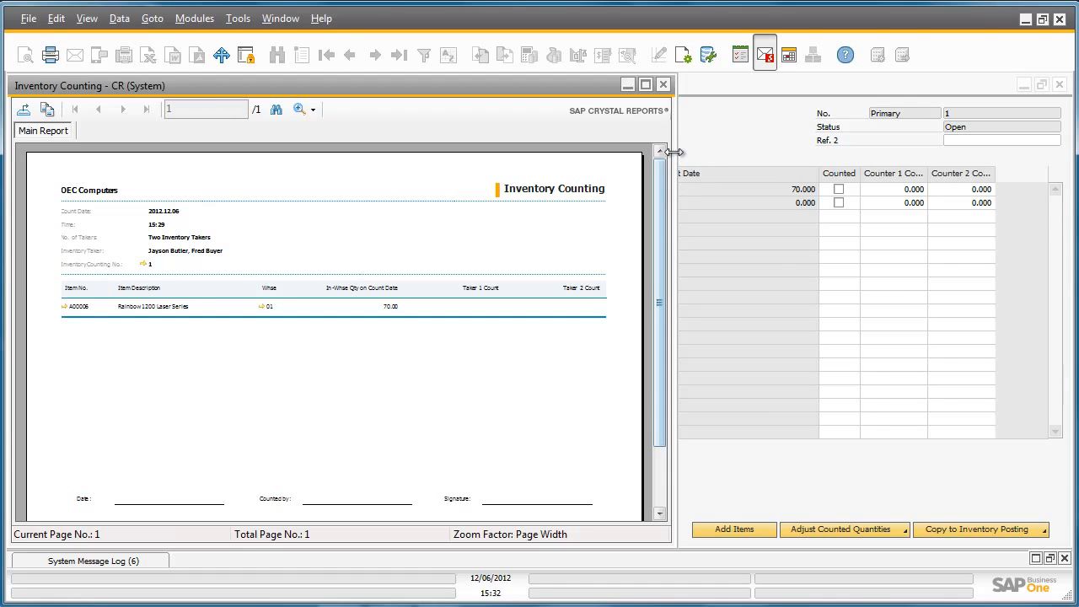
{"action": "left_click", "coordinate": [665, 85]}
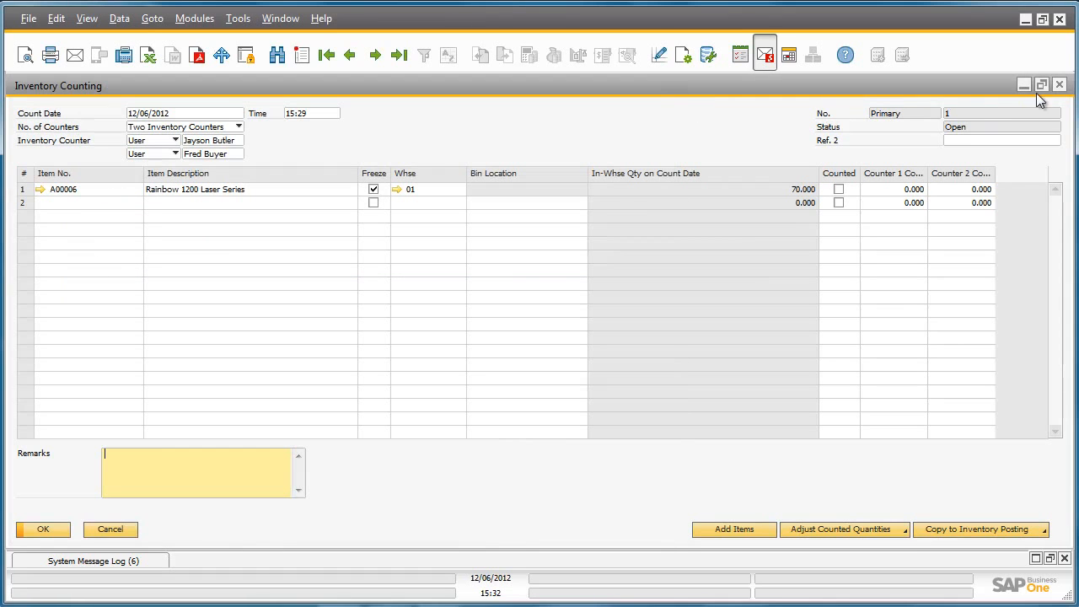
{"action": "left_click", "coordinate": [1061, 89]}
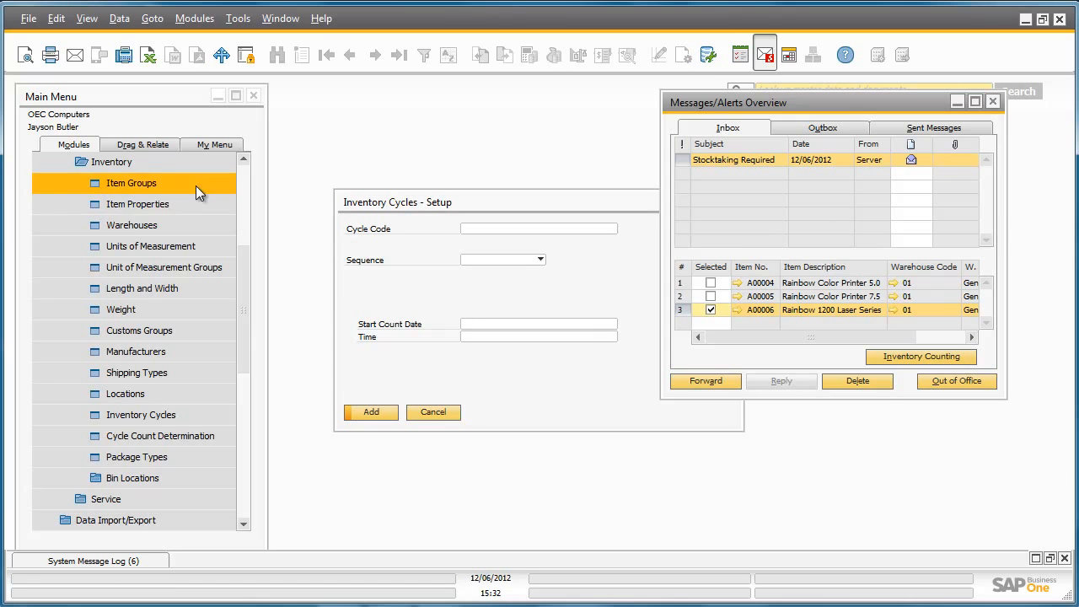
Step: Open the Inventory Counting document under the inventory transactions and go to the last counting record
{"action": "left_click", "coordinate": [182, 163]}
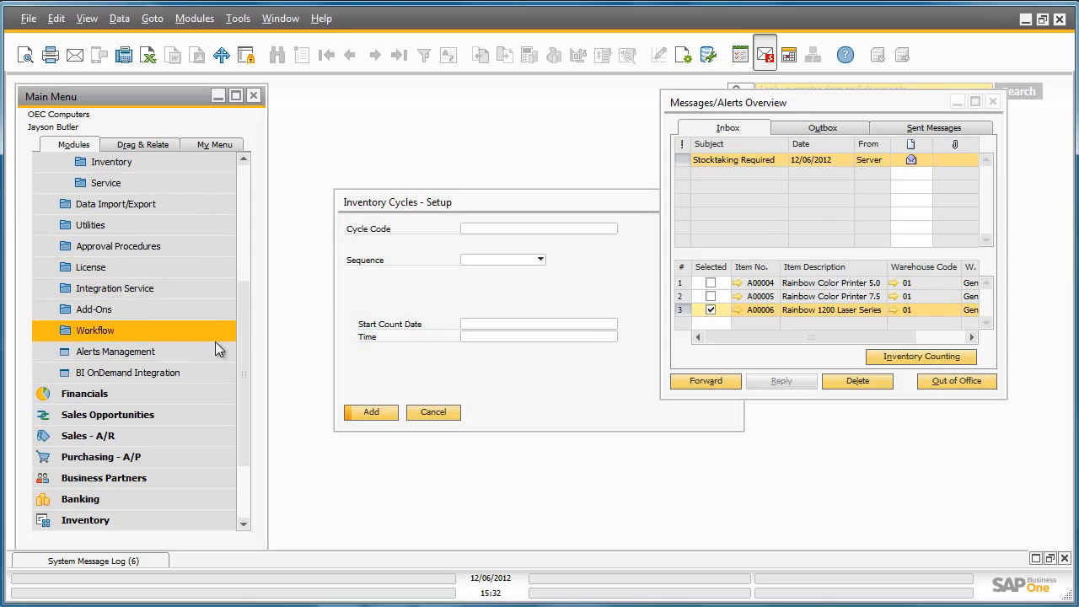
{"action": "left_click", "coordinate": [183, 516]}
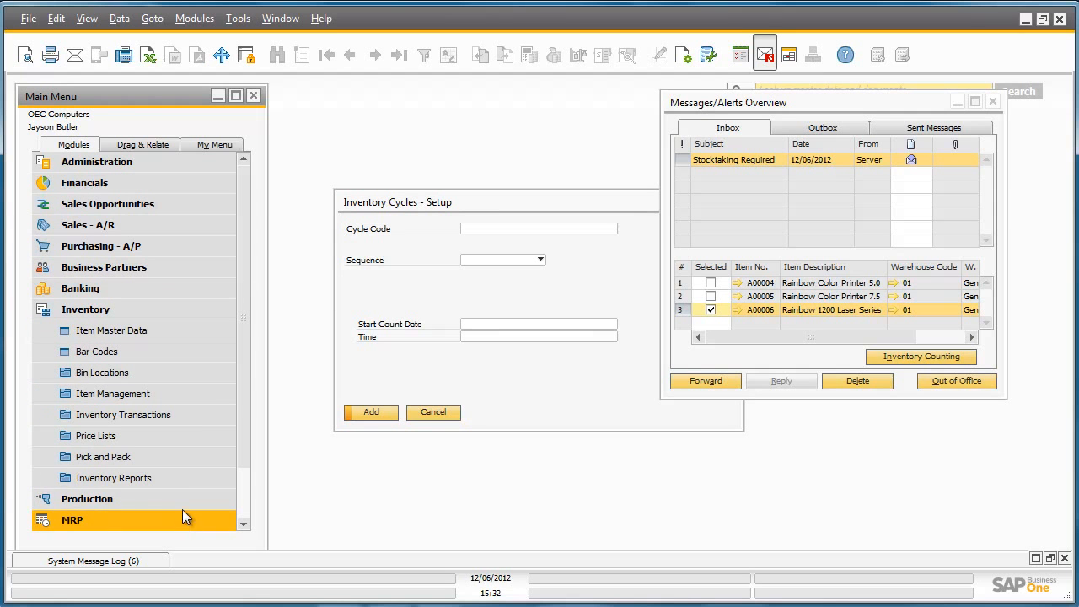
{"action": "left_click", "coordinate": [189, 413]}
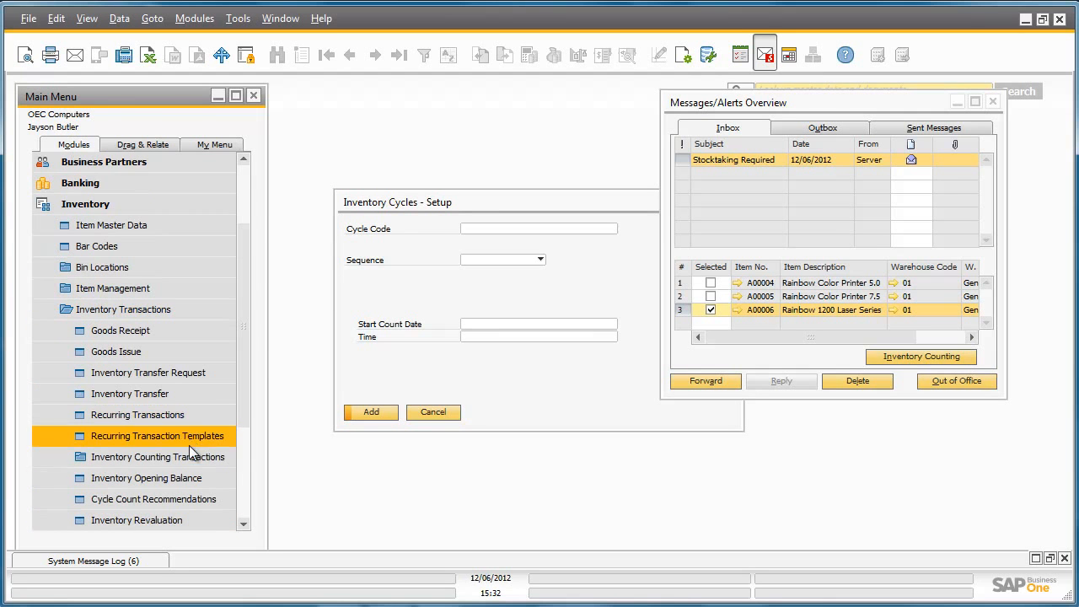
{"action": "left_click", "coordinate": [190, 436]}
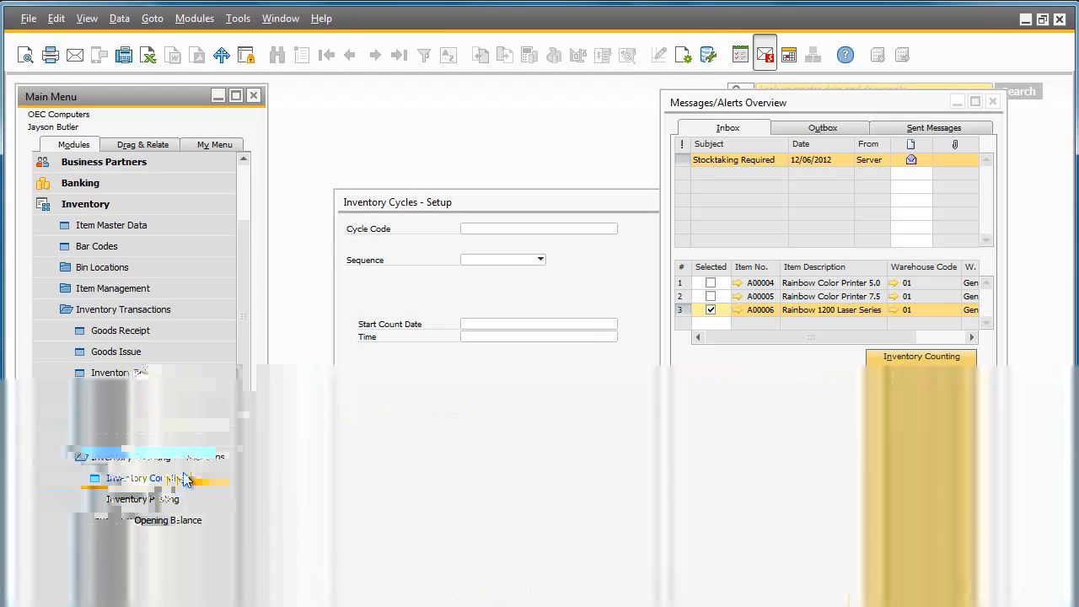
{"action": "left_click", "coordinate": [183, 479]}
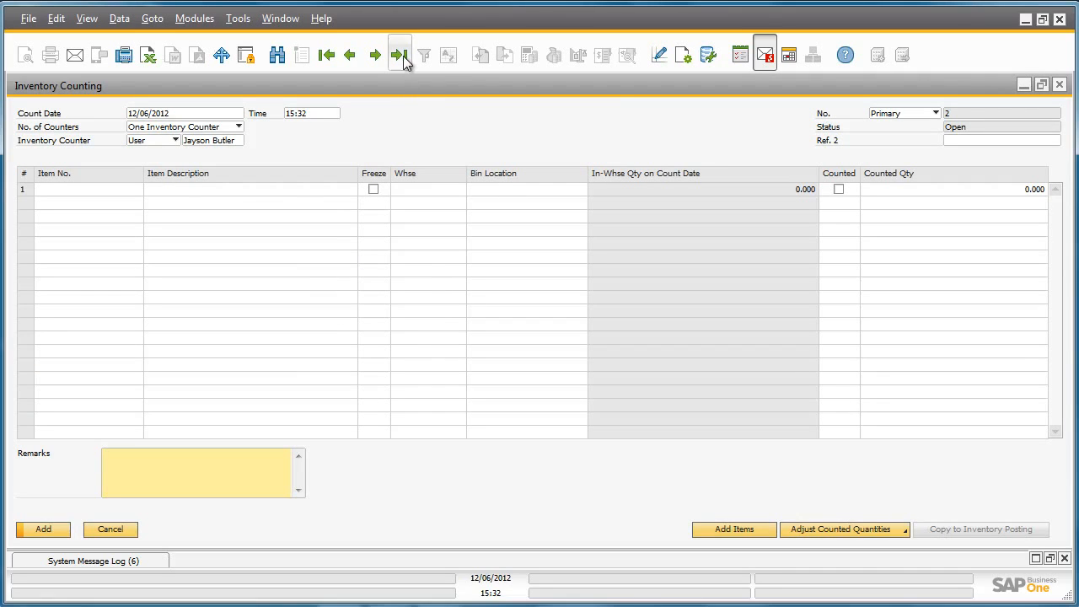
{"action": "left_click", "coordinate": [401, 55]}
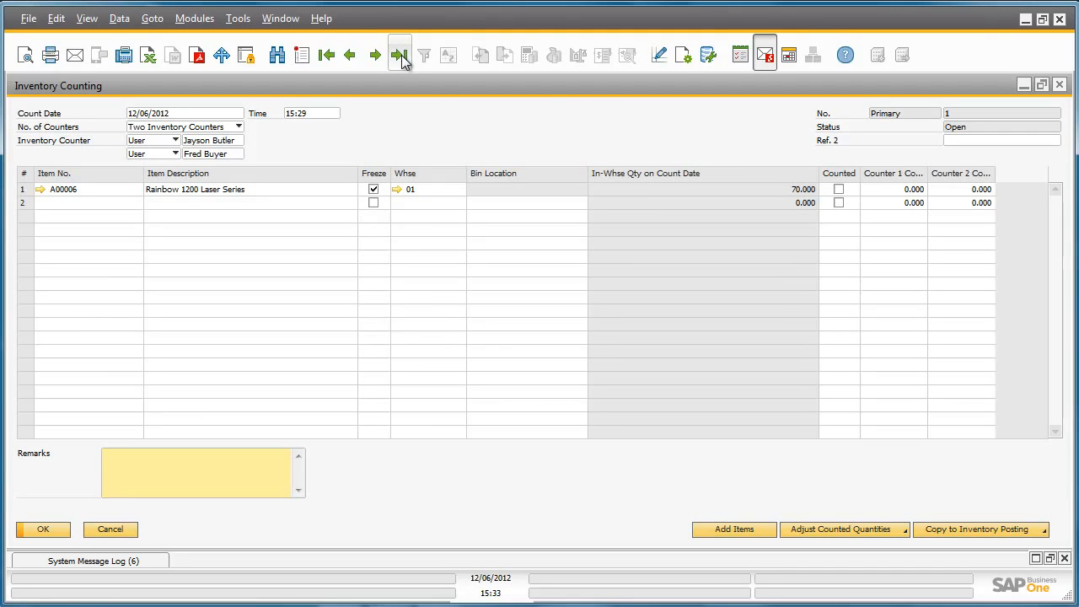
Step: Record counted quantities of 69 for counter 1 and 68 for counter 2 on item A00006, and update the counting
{"action": "left_click", "coordinate": [886, 189]}
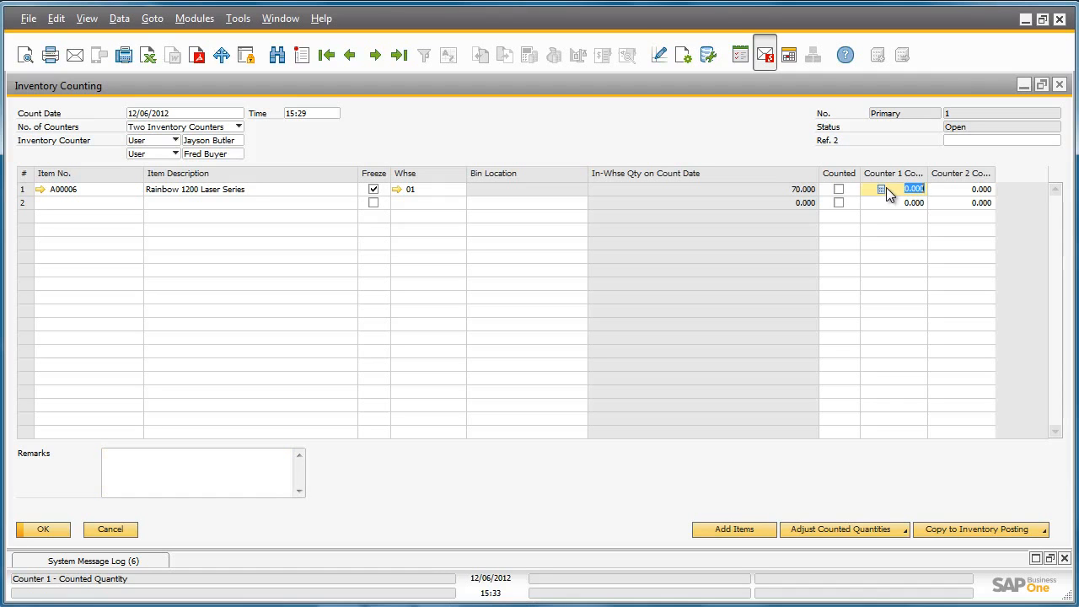
{"action": "type", "text": "69"}
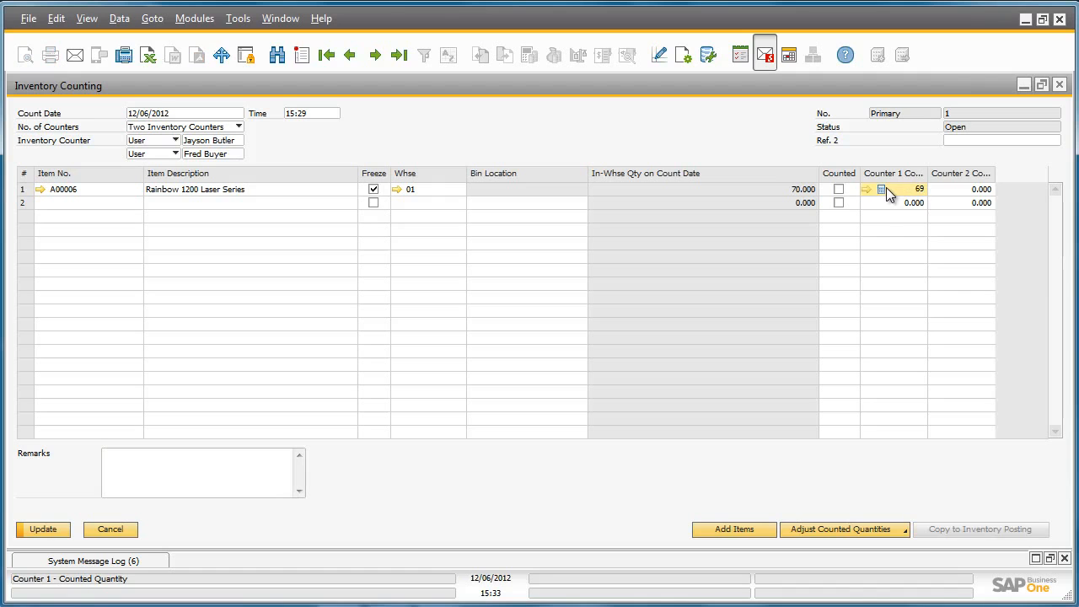
{"action": "key", "text": "Tab"}
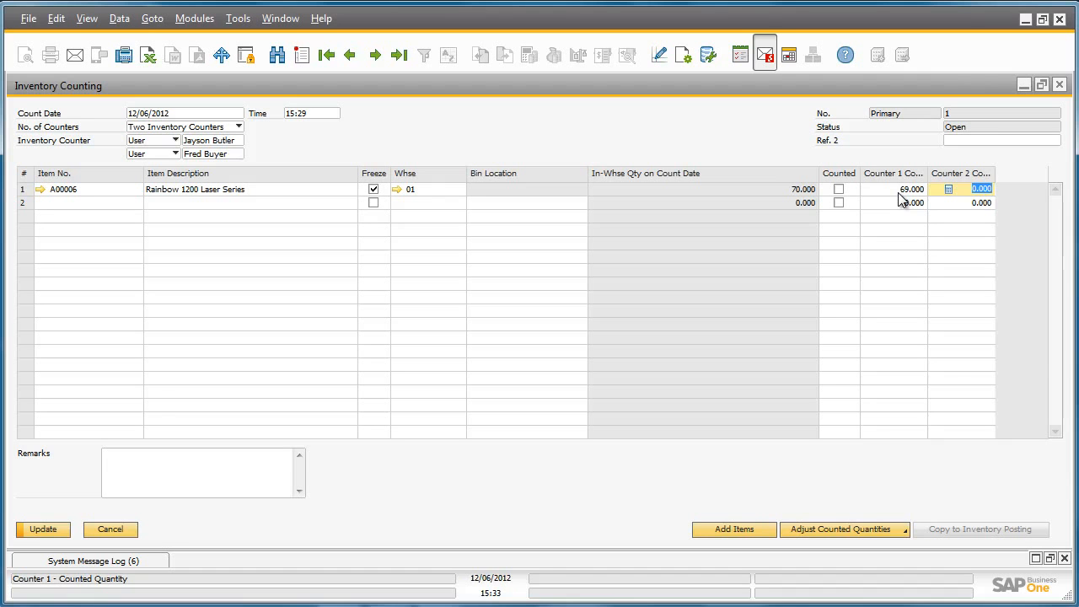
{"action": "type", "text": "68"}
{"action": "key", "text": "Tab"}
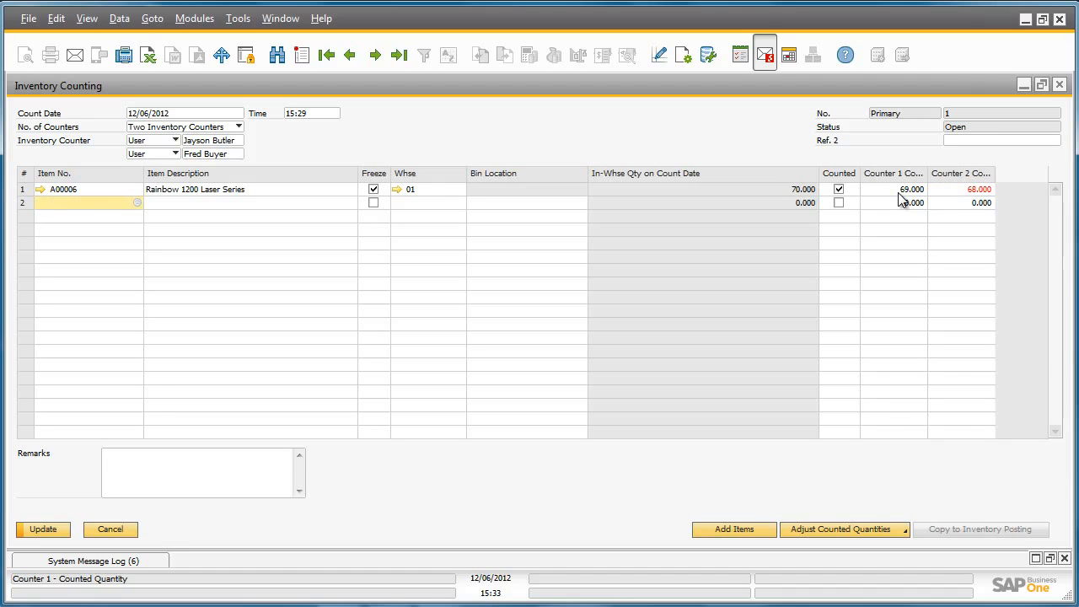
{"action": "left_click", "coordinate": [43, 530]}
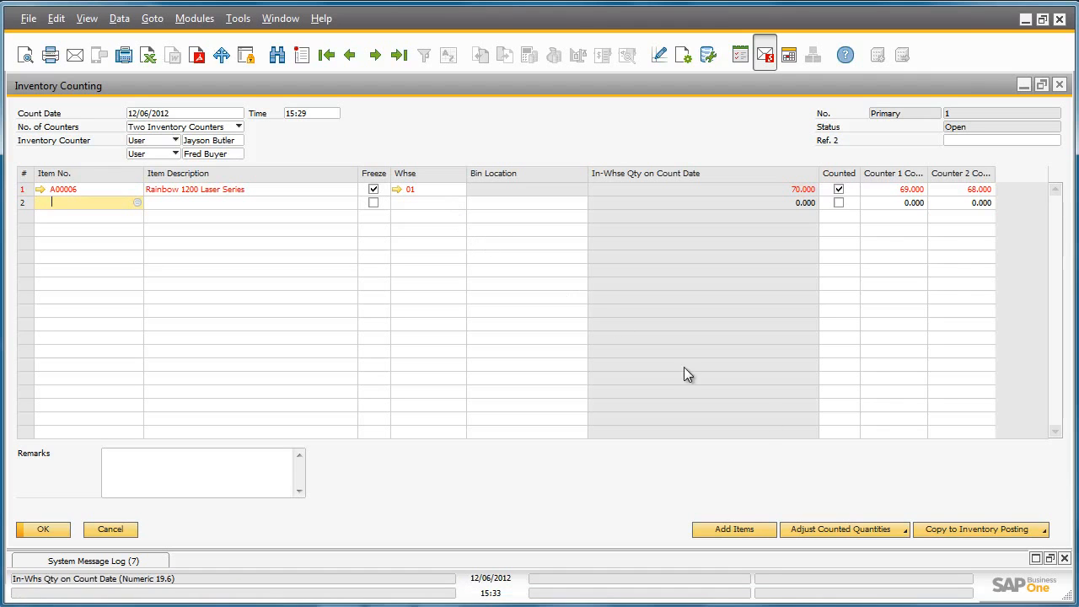
Step: Copy the Counter 2 Count to an inventory posting and start adding that posting
{"action": "left_click", "coordinate": [982, 529]}
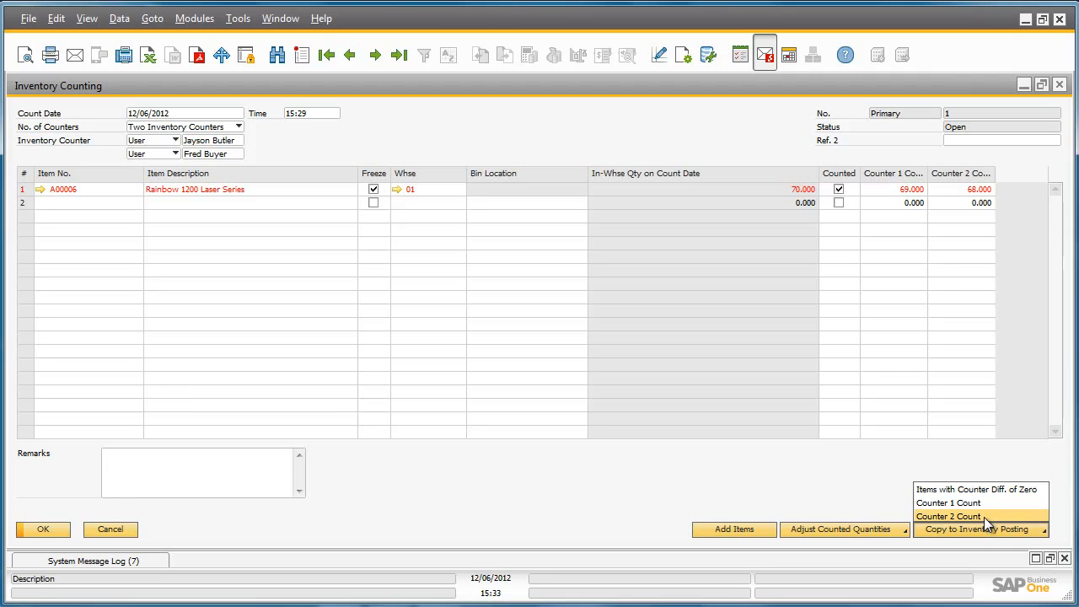
{"action": "left_click", "coordinate": [984, 517]}
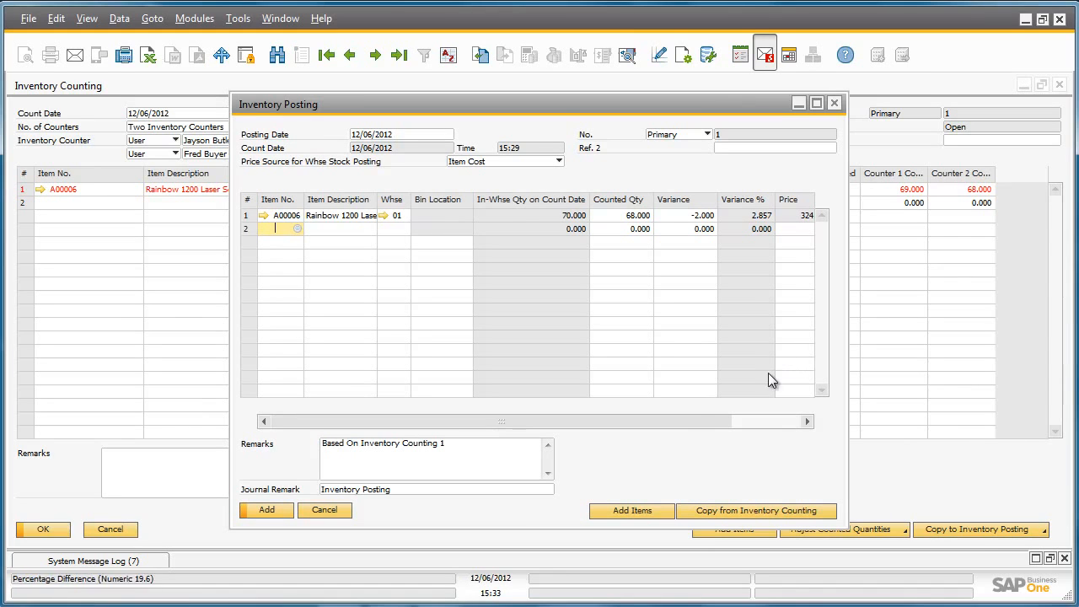
{"action": "left_click", "coordinate": [268, 511]}
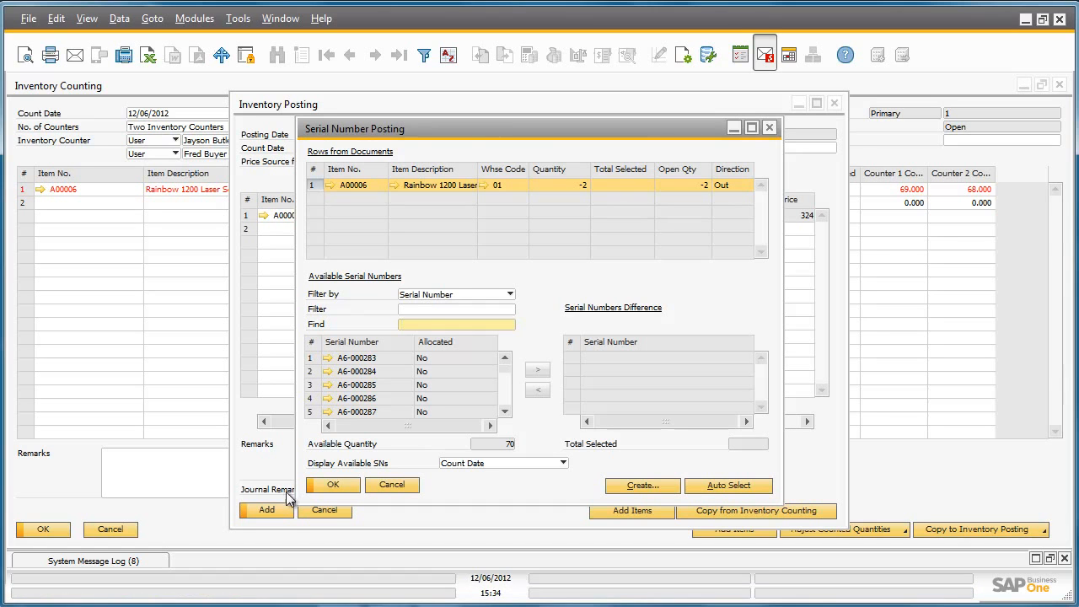
Step: Allocate serial numbers A6-000284 and A6-000285 to the outgoing difference of item A00006 and update the serial number posting
{"action": "left_click", "coordinate": [313, 371]}
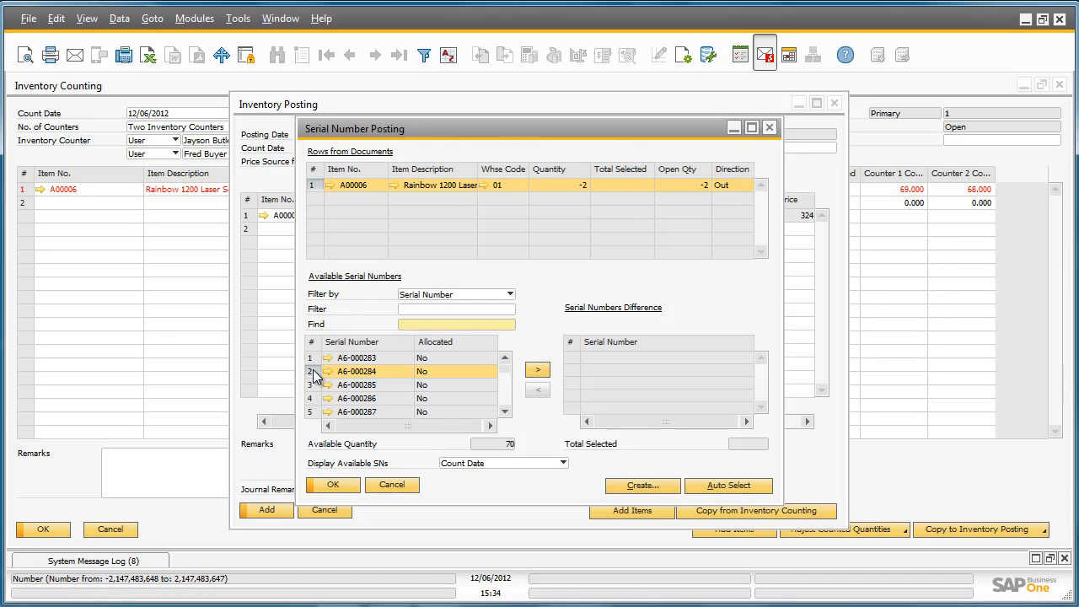
{"action": "left_click", "coordinate": [538, 370]}
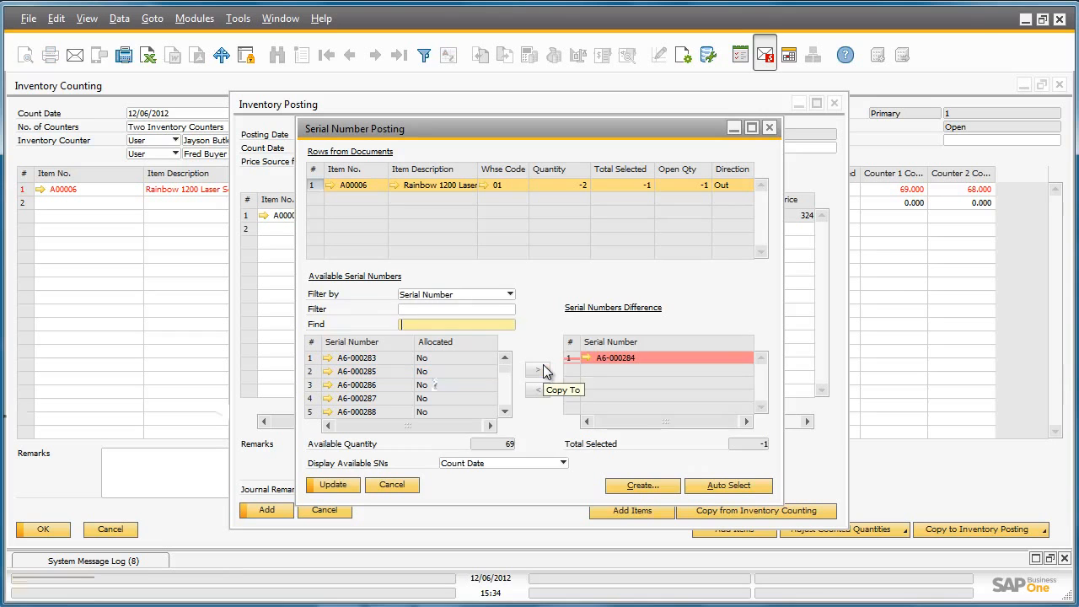
{"action": "left_click", "coordinate": [308, 371]}
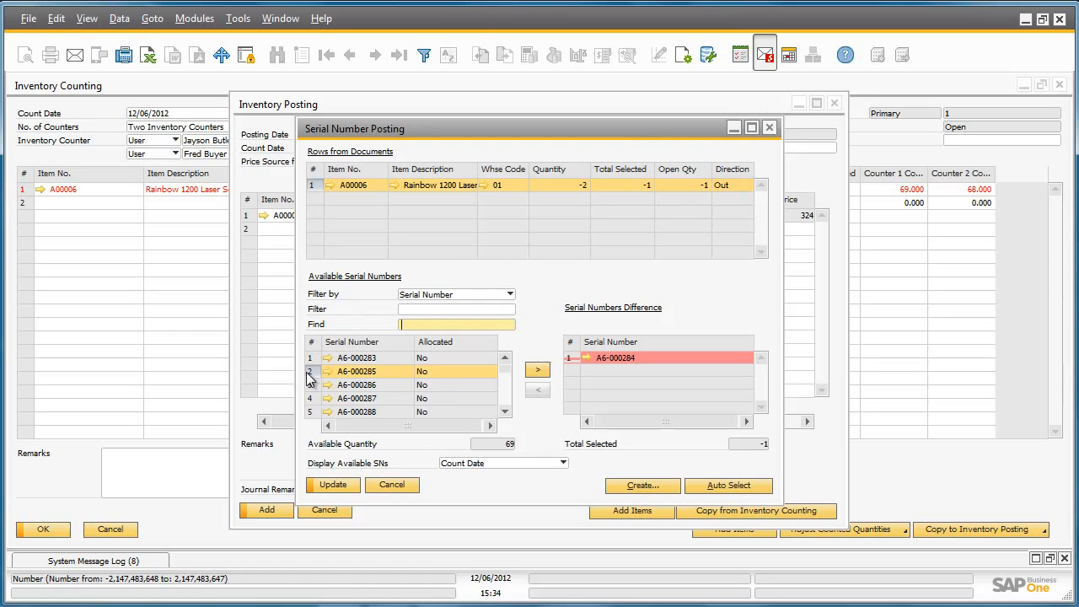
{"action": "left_click", "coordinate": [538, 371]}
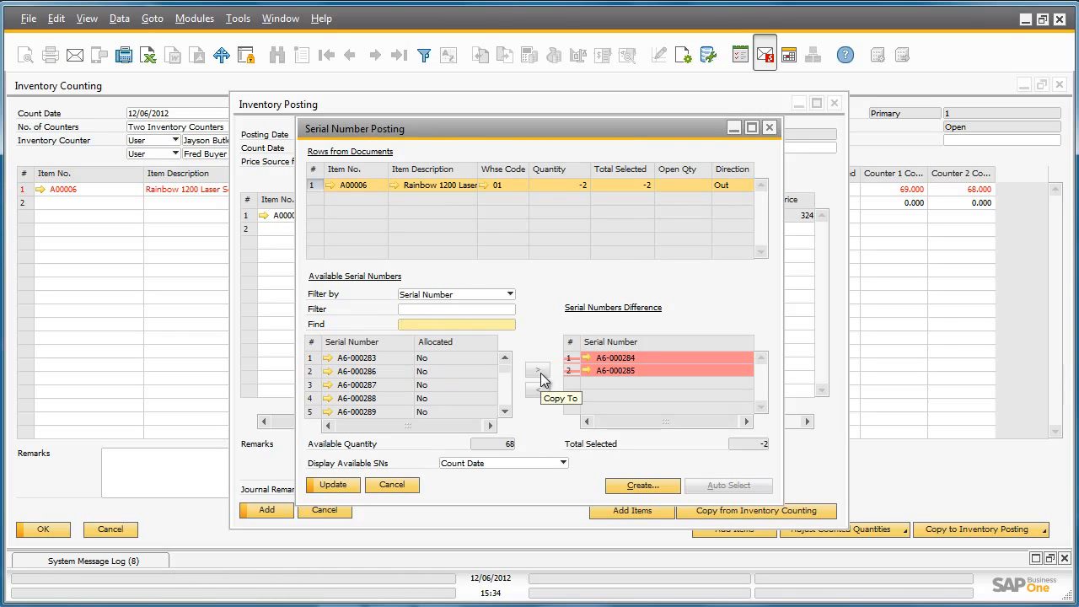
{"action": "left_click", "coordinate": [344, 485]}
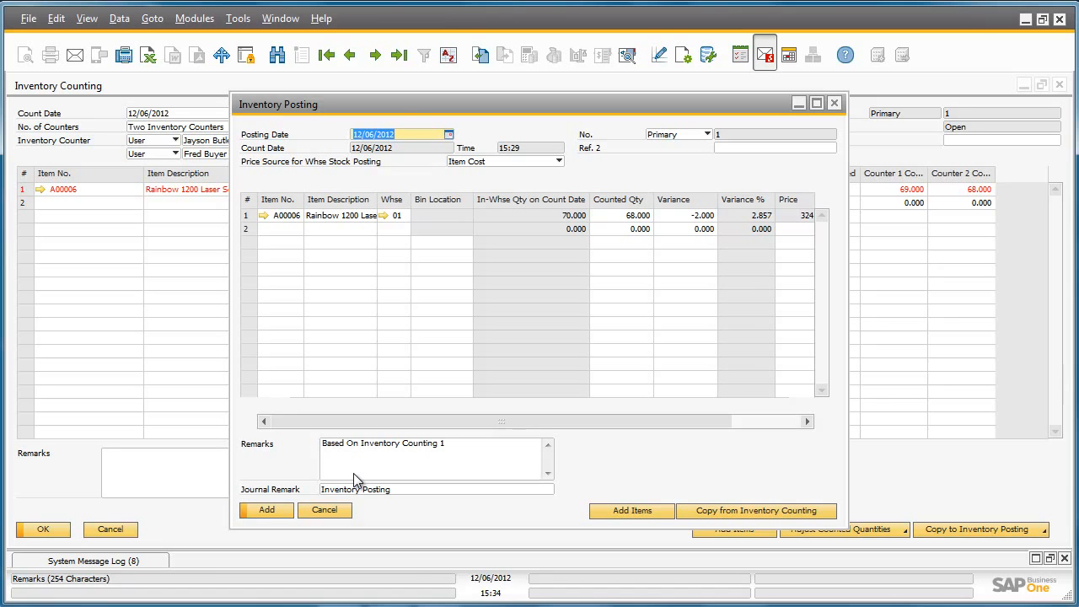
Step: Add the inventory posting, accepting that it cannot be changed, and close the posting and counting documents
{"action": "left_click", "coordinate": [282, 512]}
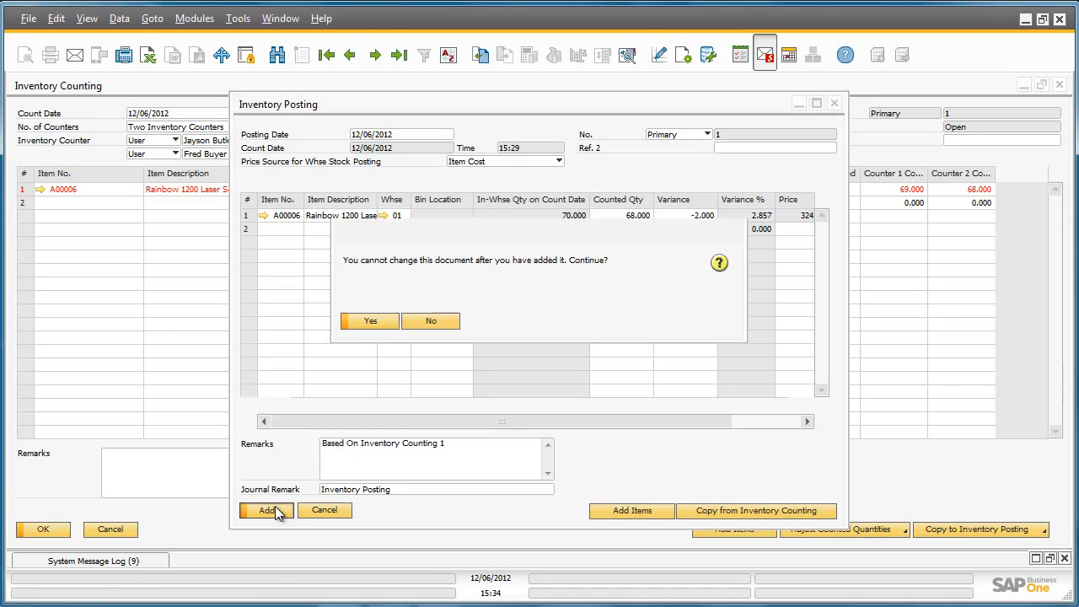
{"action": "left_click", "coordinate": [385, 322]}
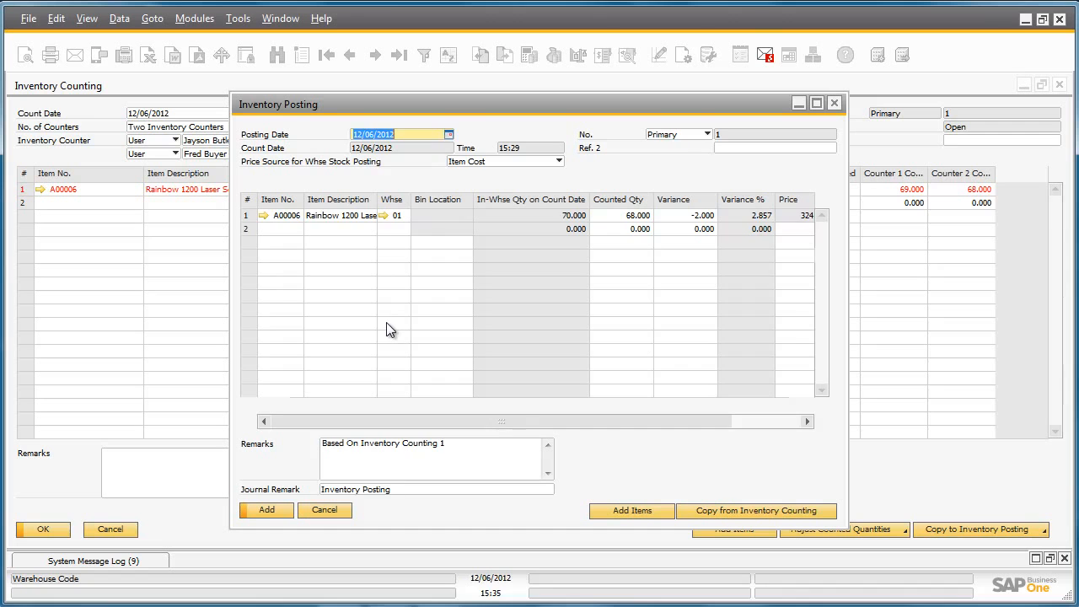
{"action": "left_click", "coordinate": [835, 106]}
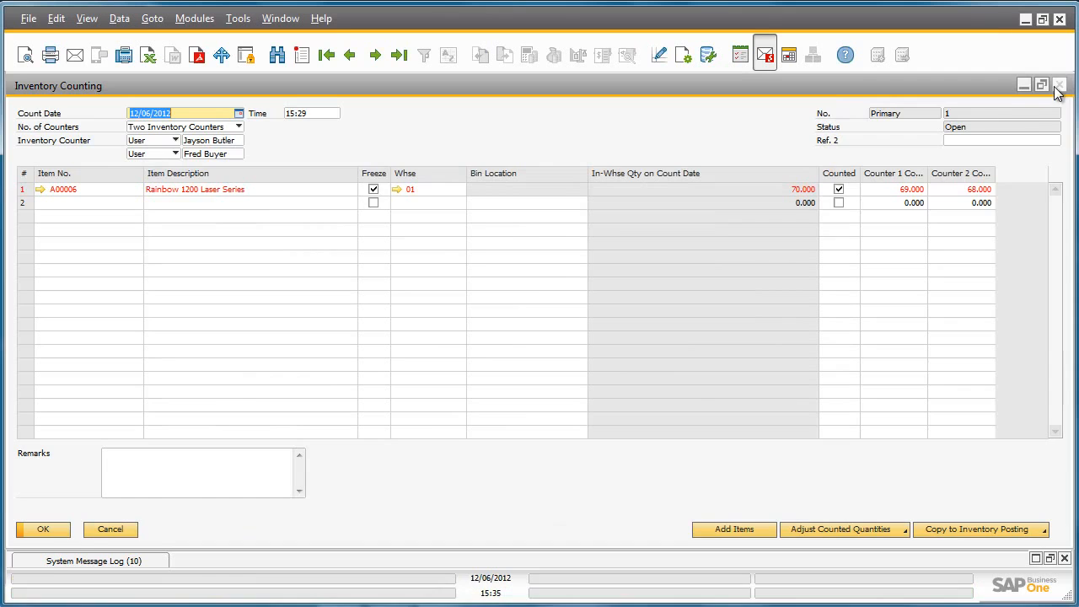
{"action": "left_click", "coordinate": [1059, 85]}
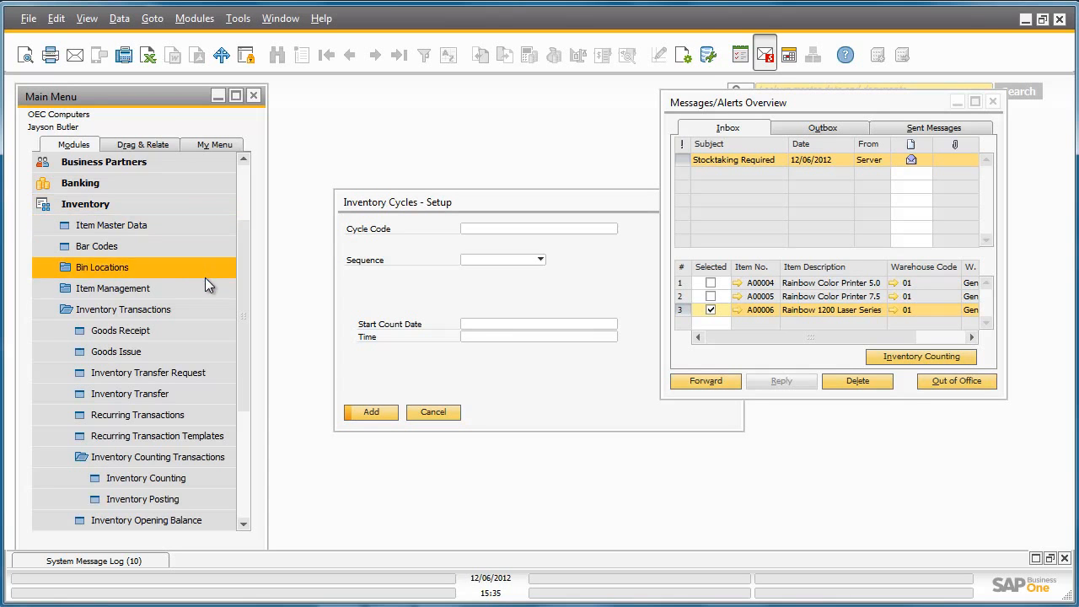
Step: Run the Inventory Counting Transactions Report with its default selection criteria and maximize the report
{"action": "left_click", "coordinate": [205, 306]}
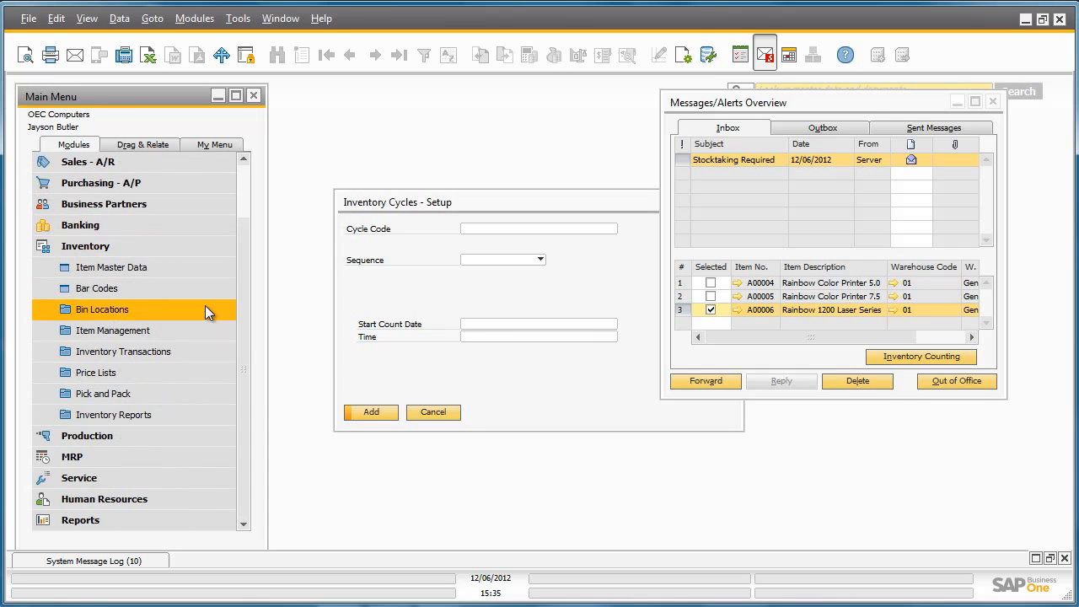
{"action": "left_click", "coordinate": [183, 414]}
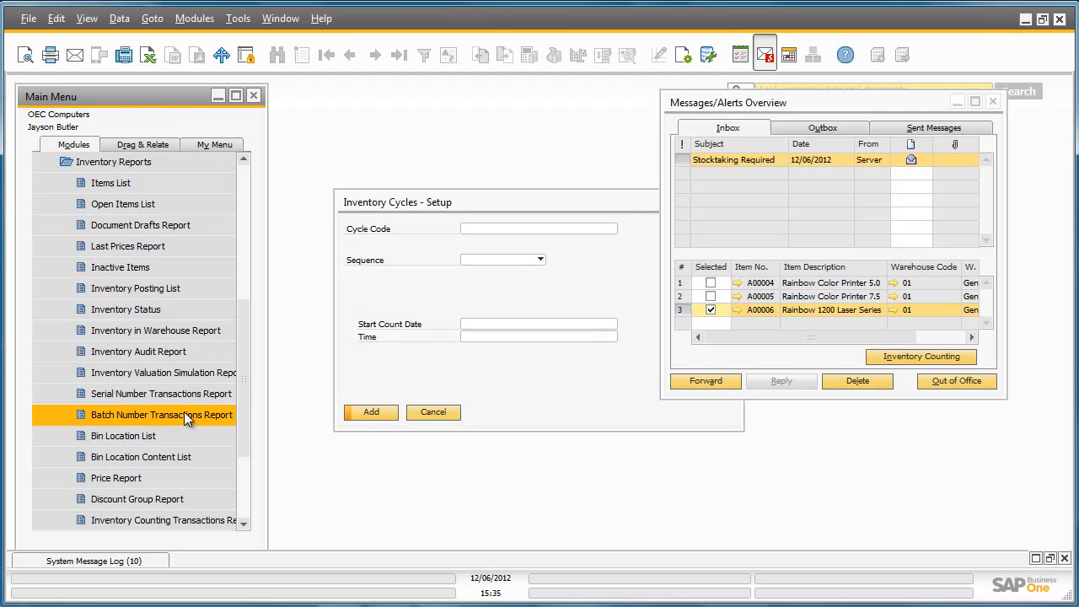
{"action": "scroll", "coordinate": [187, 397], "scroll_direction": "down", "scroll_amount": 2}
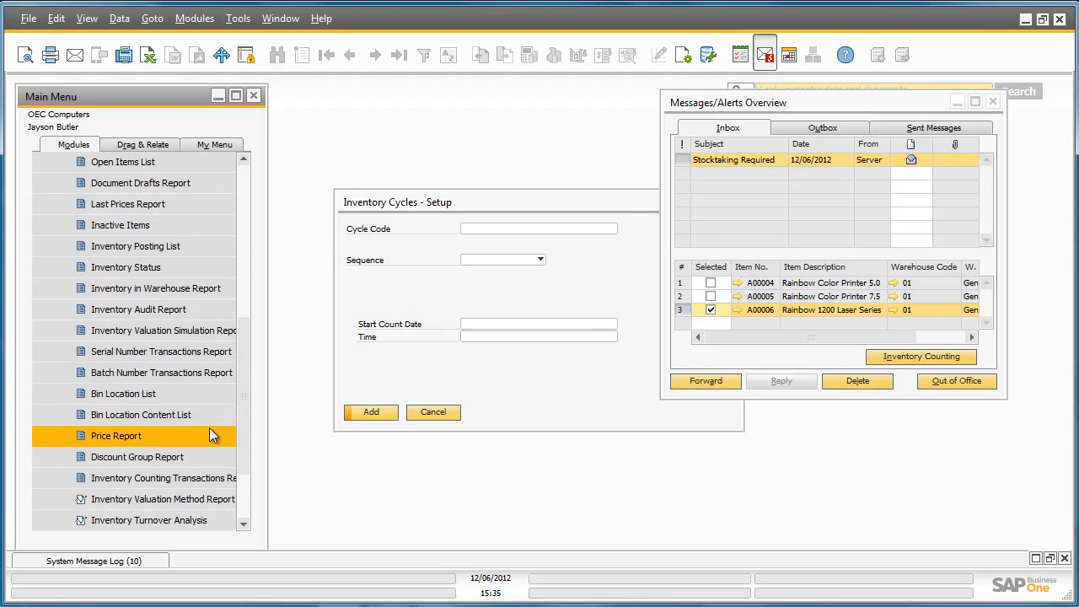
{"action": "left_click", "coordinate": [217, 478]}
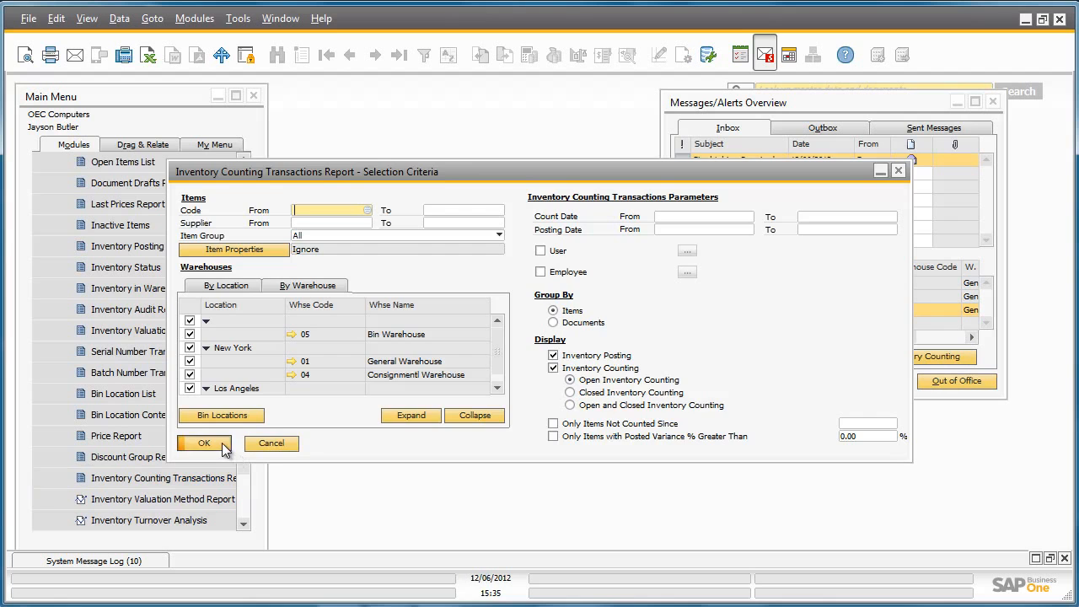
{"action": "left_click", "coordinate": [225, 446]}
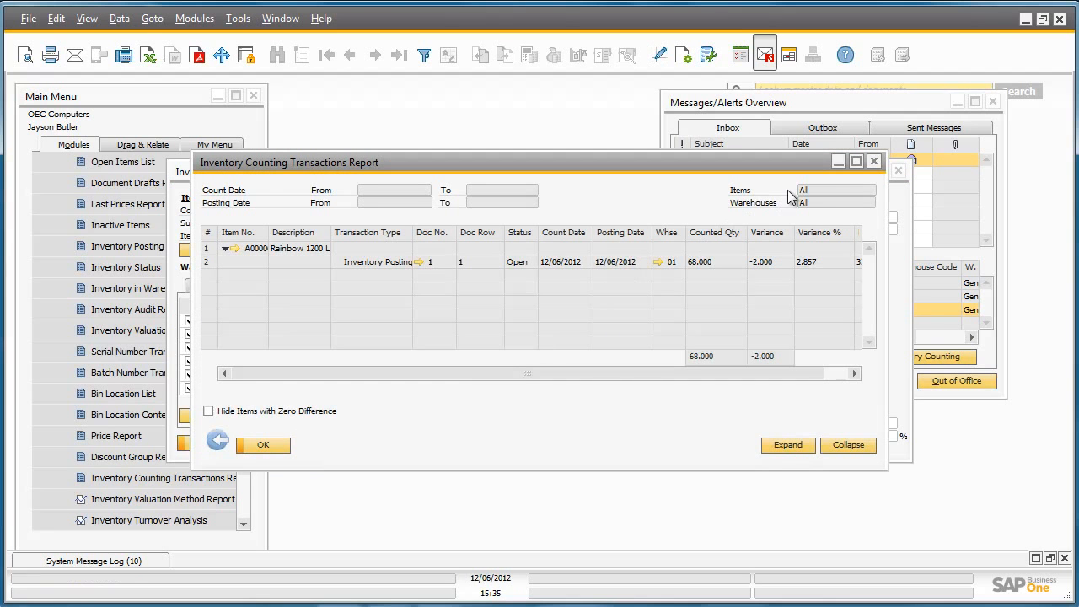
{"action": "left_click", "coordinate": [859, 161]}
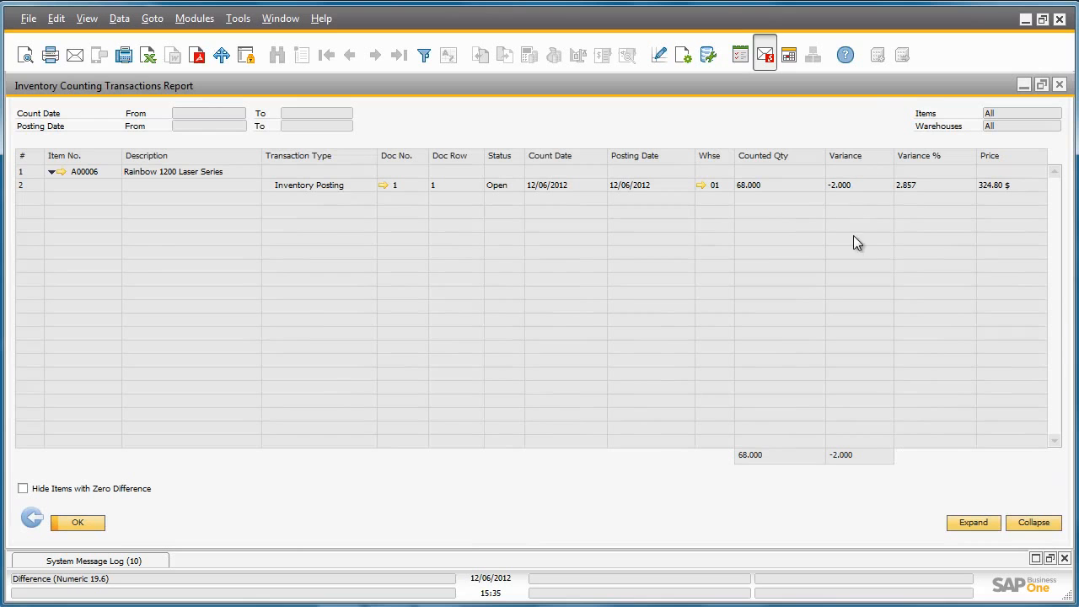